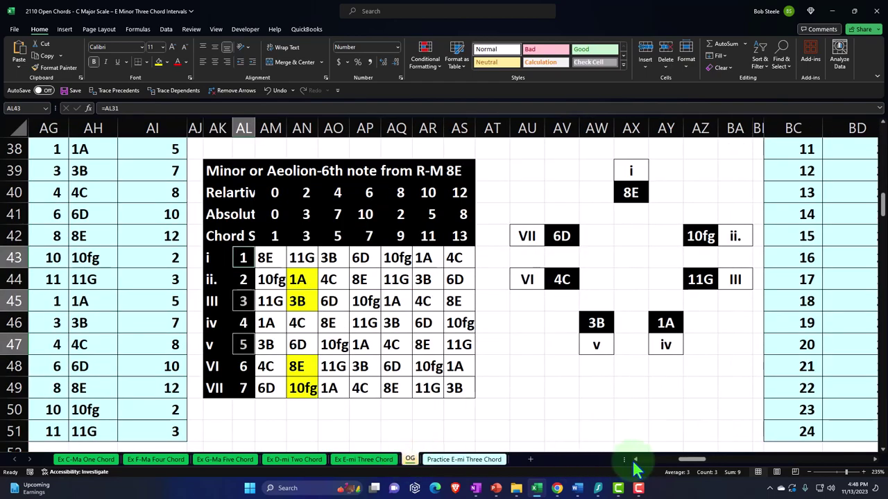
- Review the lettered fretboard diagram and the key pairing note numbers with letters in columns AA to AC of the OG sheet
drag(685, 465, 507, 423)
scroll(328, 377, down, 3)
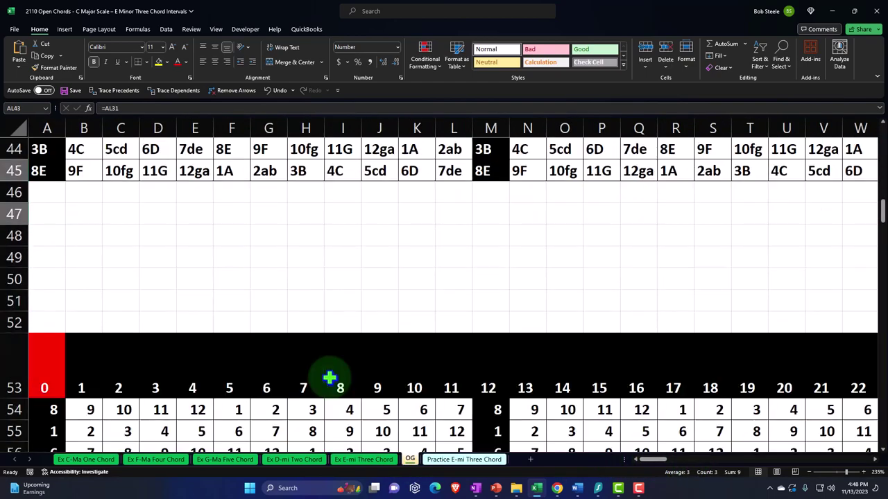
scroll(329, 376, up, 2)
scroll(328, 376, up, 11)
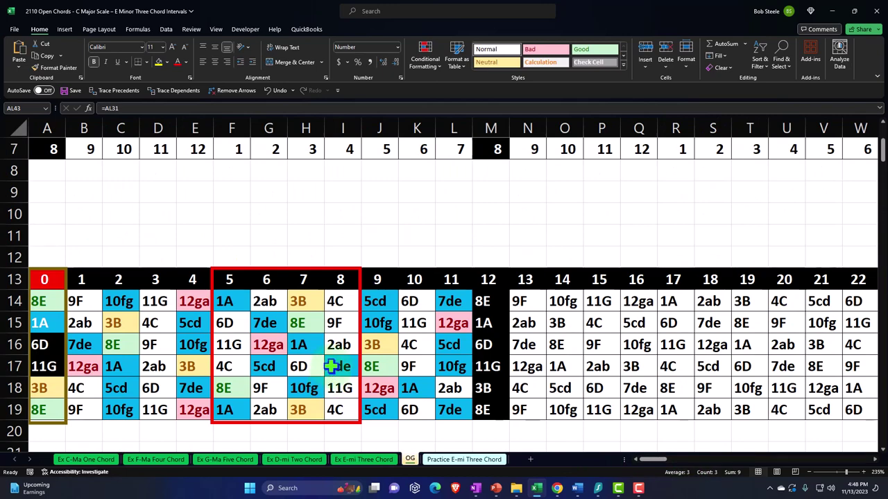
scroll(332, 366, down, 1)
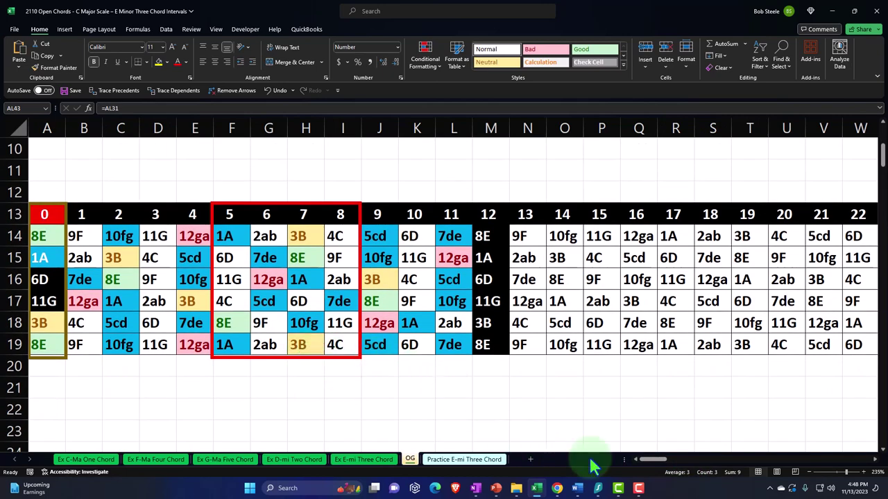
drag(650, 460, 687, 460)
scroll(507, 368, up, 3)
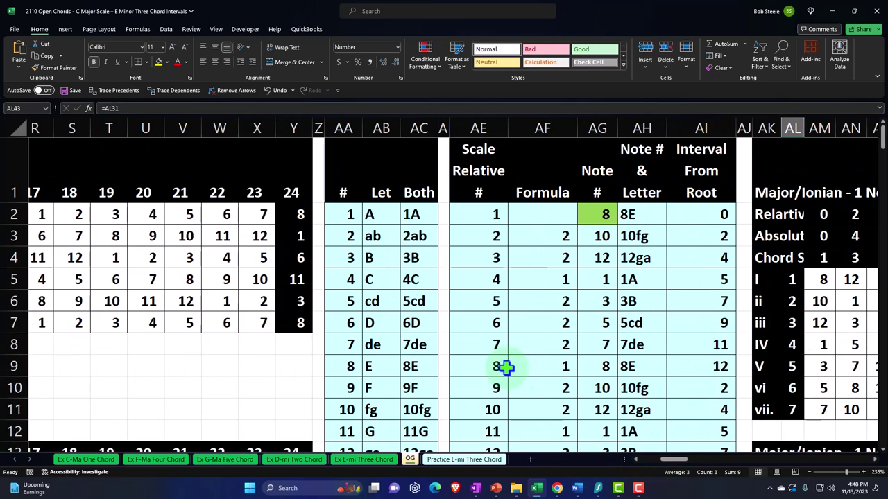
drag(380, 215, 347, 251)
drag(414, 212, 417, 259)
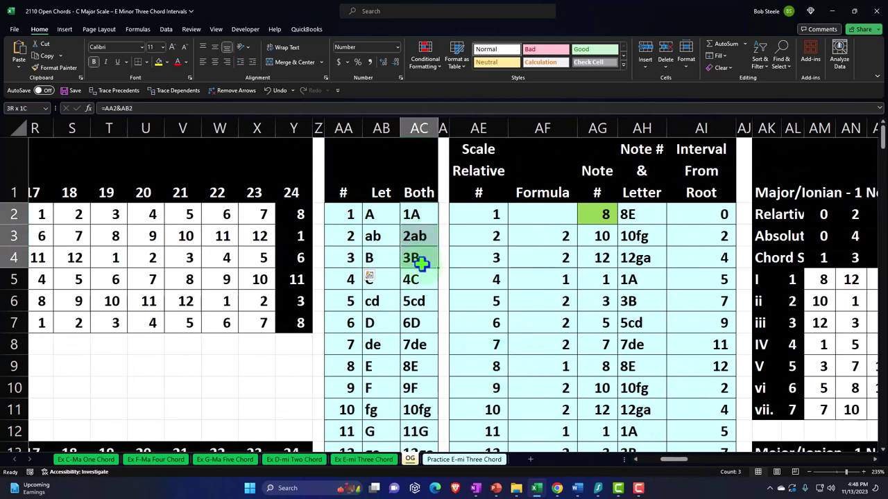
- Set the scale worksheet's root note number in cell AG2 to 4
click(600, 215)
text(4)
key(Return)
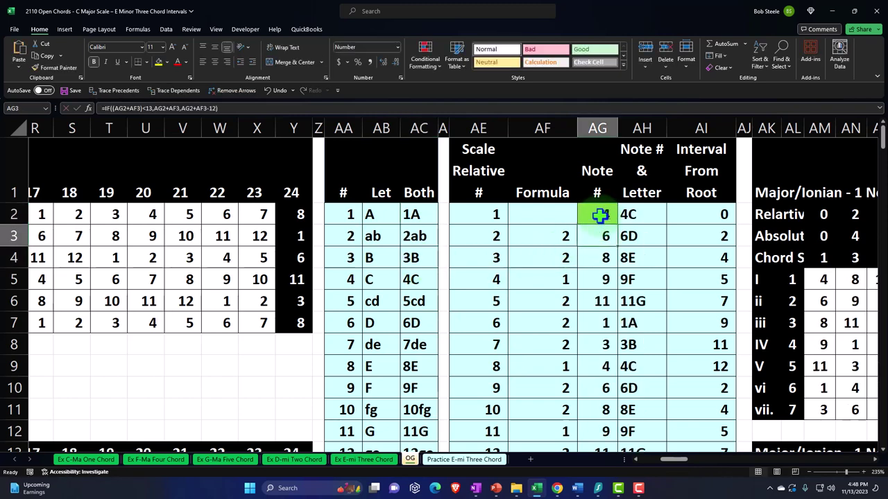
- Examine the lettered Major/Ionian table, checking its scale notes in AM17:AM23, the key in AS13 and the I chord number
key(Right)
key(Right)
key(Right)
key(Right)
key(Right)
key(Right)
key(Right)
key(Right)
key(Right)
key(Right)
key(Right)
key(Right)
key(Right)
key(Right)
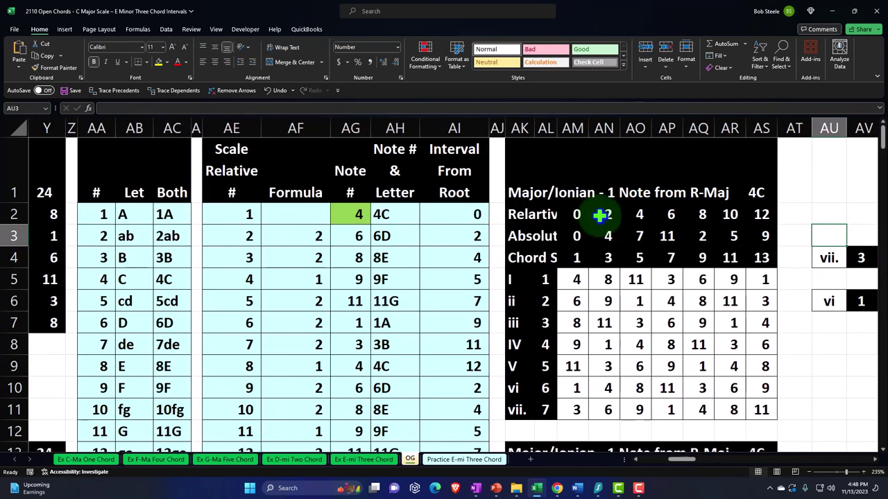
scroll(600, 216, down, 3)
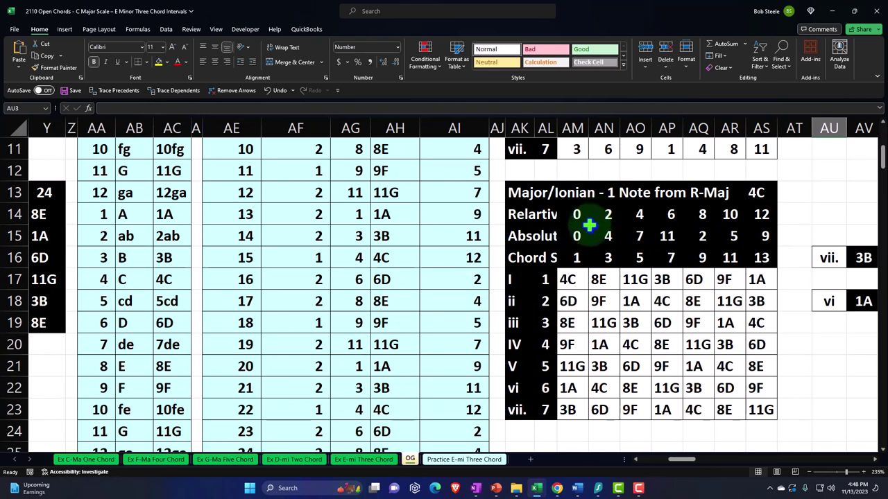
drag(569, 278, 570, 397)
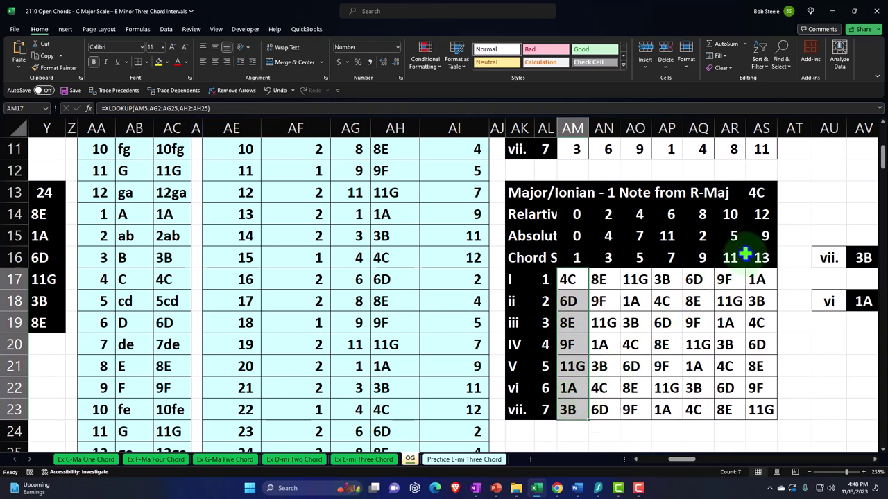
click(760, 195)
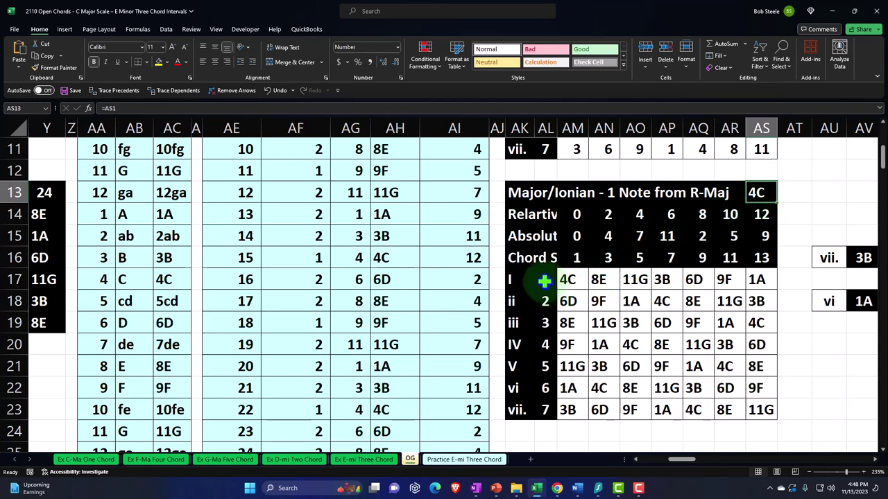
drag(543, 281, 544, 302)
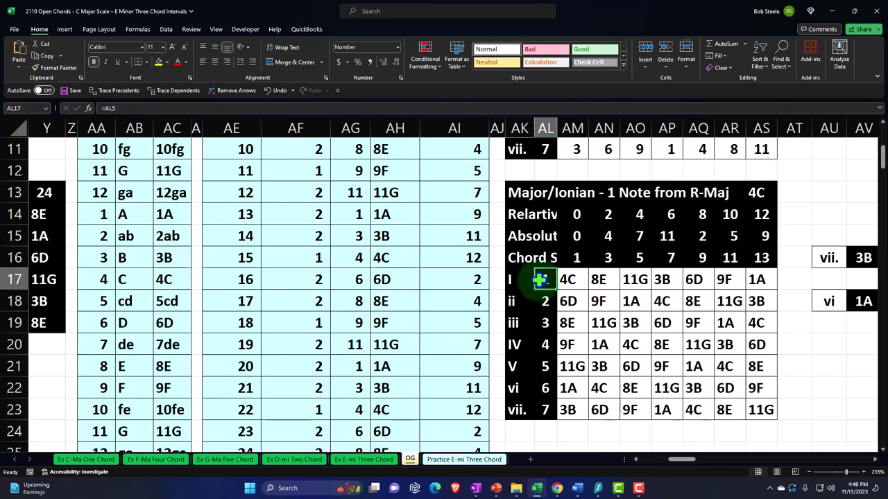
click(539, 280)
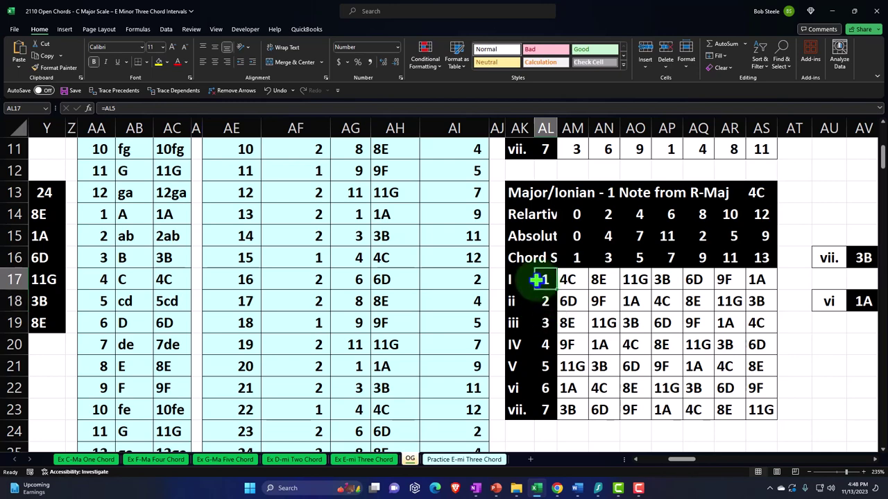
- Open the Ex C-Ma One Chord sheet and review the open-position fret notes in A13:D19, including the open string in A14
click(87, 461)
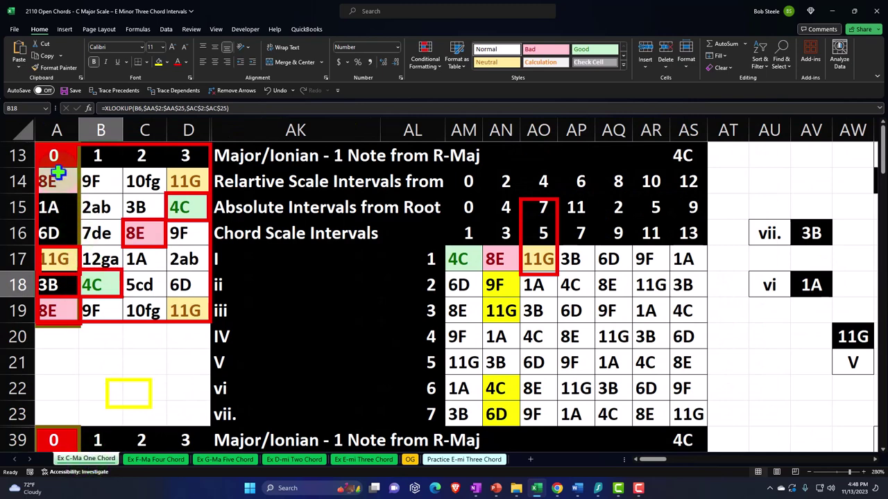
drag(52, 155, 183, 305)
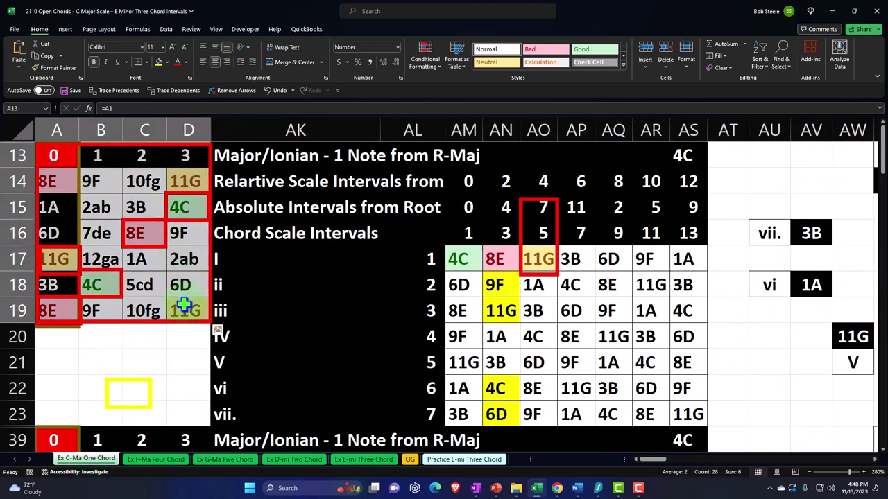
click(59, 179)
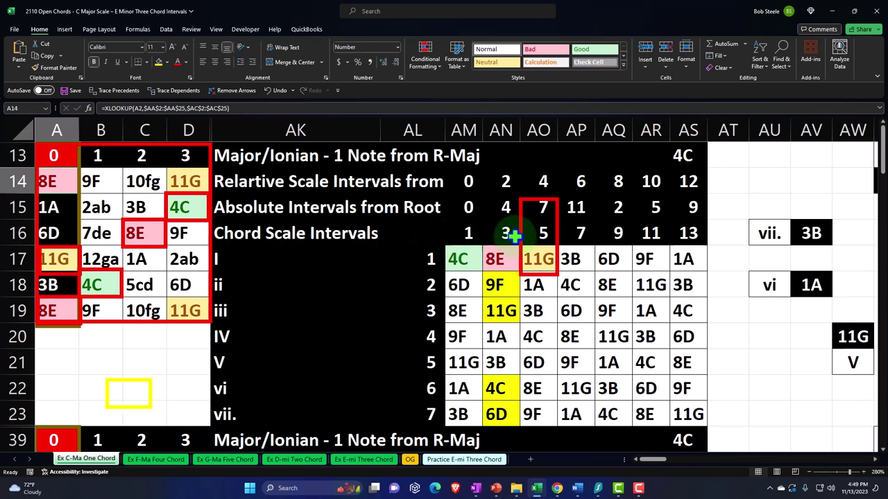
- Open the Ex F-Ma Four Chord sheet and review chord numbers 2 to 4, numeral I and the fret notes in A14:D19
click(176, 462)
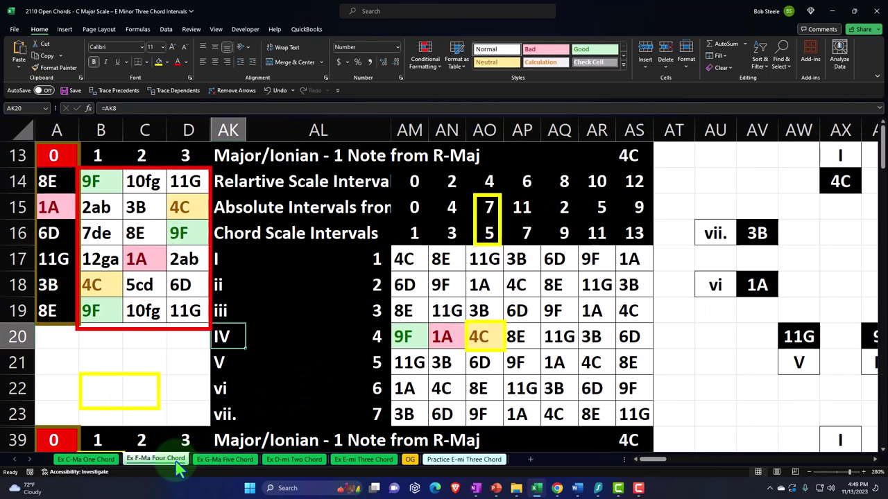
click(370, 285)
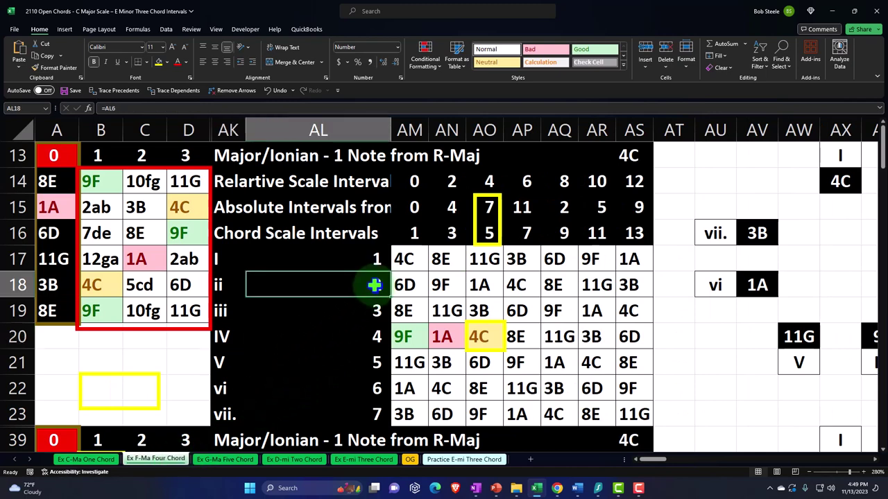
click(373, 310)
click(373, 337)
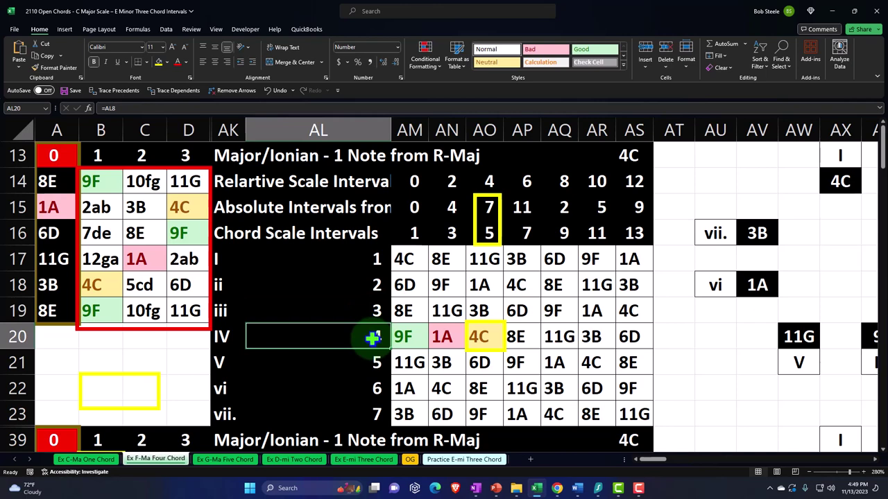
click(226, 261)
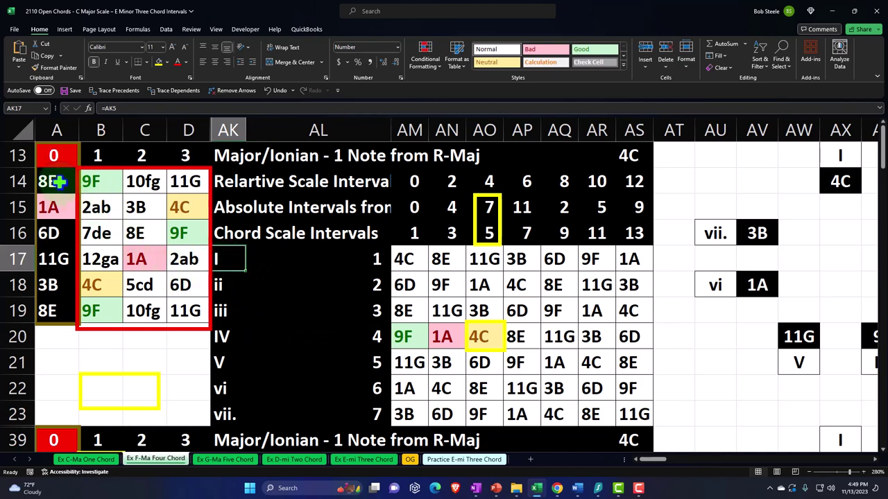
drag(66, 178, 177, 310)
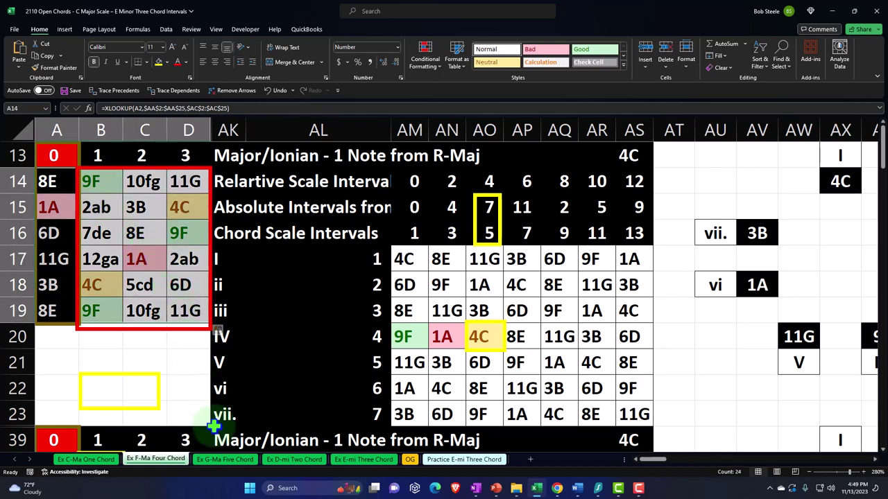
- Review the five chord's row on the Ex G-Ma Five Chord sheet, and open the Ex D-mi Two Chord sheet
click(226, 461)
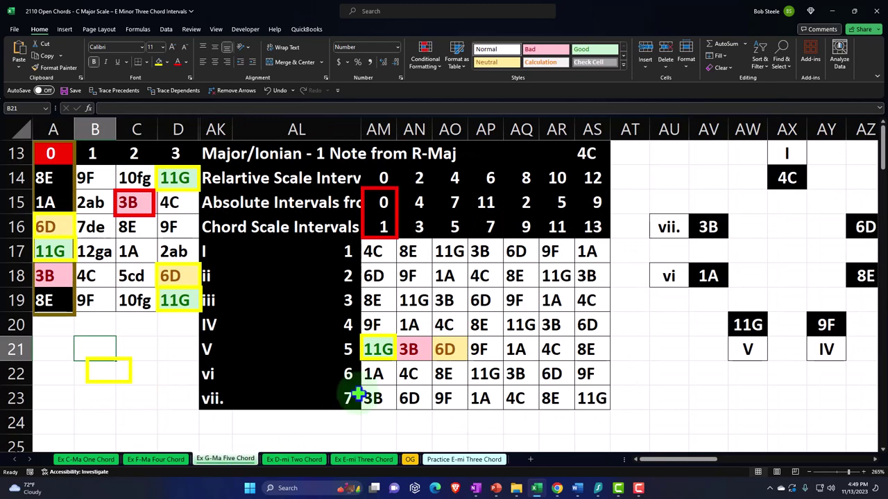
click(347, 349)
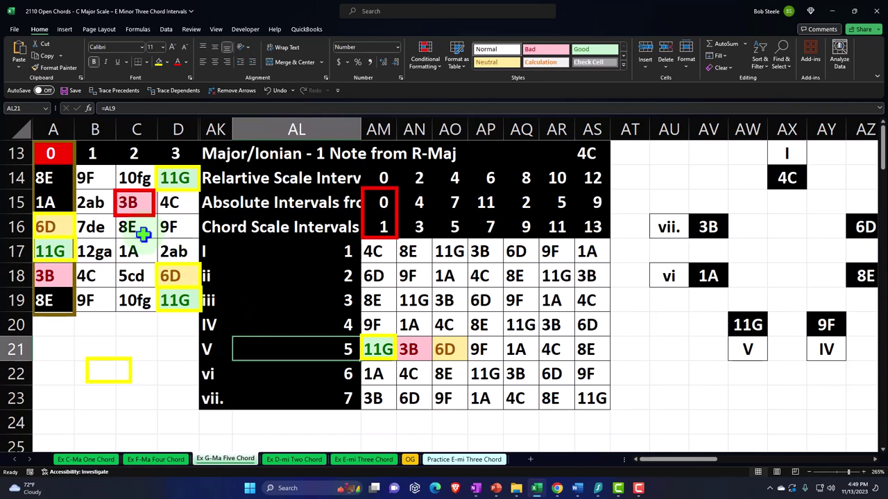
click(291, 459)
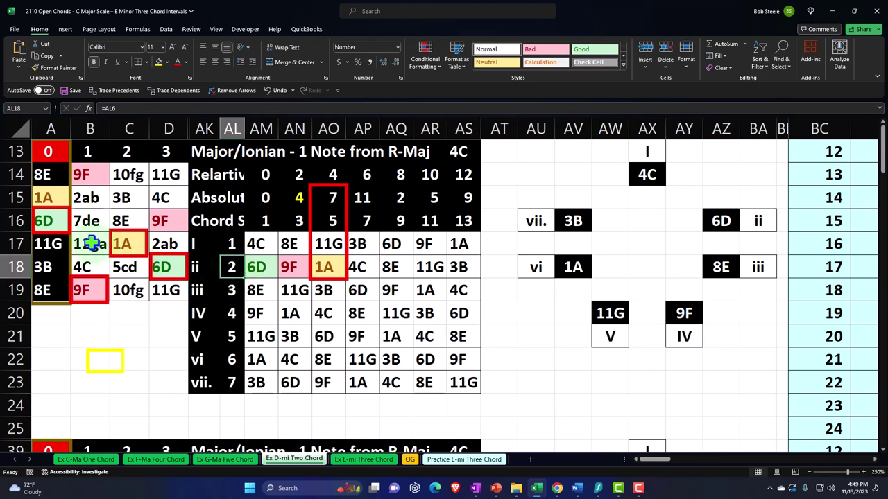
- Open the Practice E-mi Three Chord sheet and inspect the iii chord's root in AM19 and the fret range A13:D19
click(464, 461)
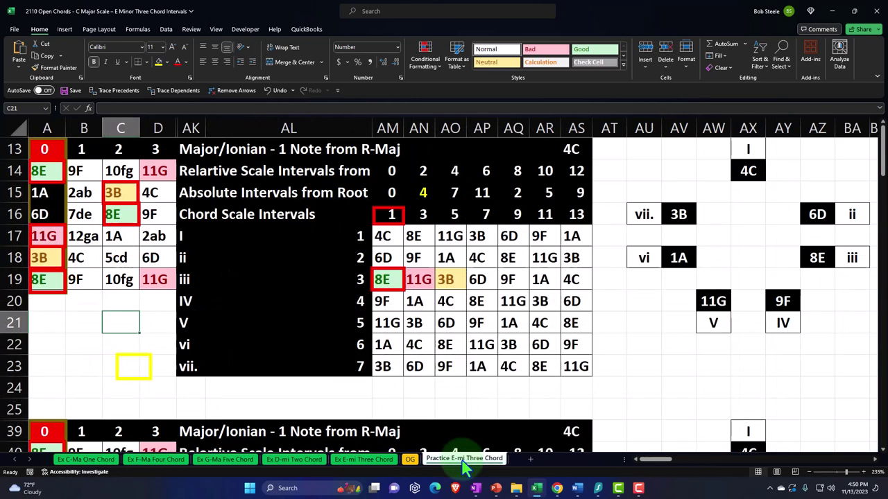
click(386, 278)
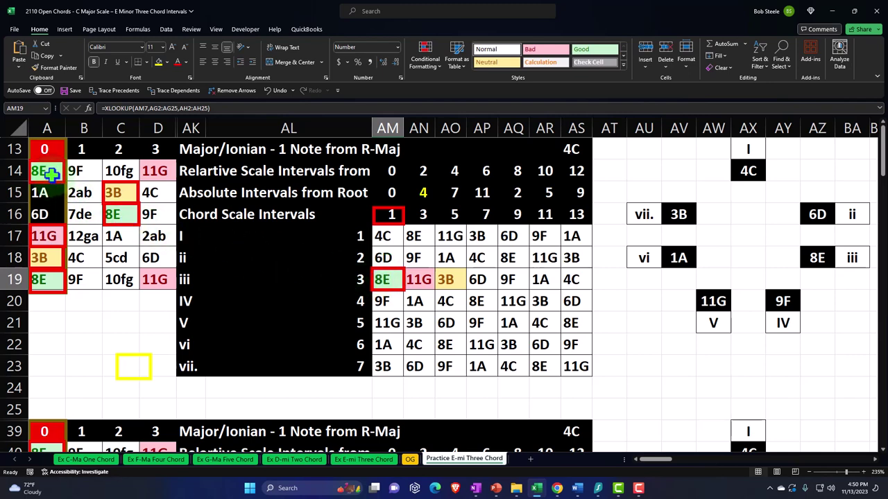
drag(44, 148, 150, 280)
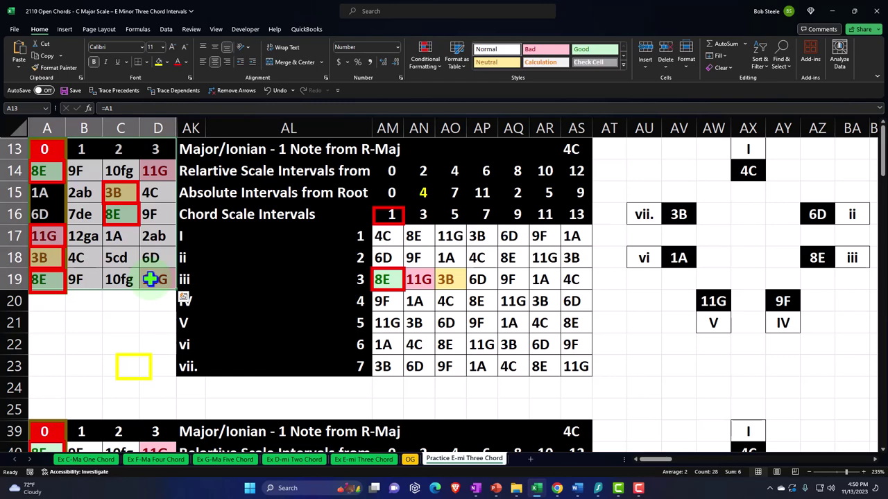
- Look through the lower practice diagrams, checking the key note in AS65 and the iii chord's root formula in AM71
scroll(150, 279, down, 8)
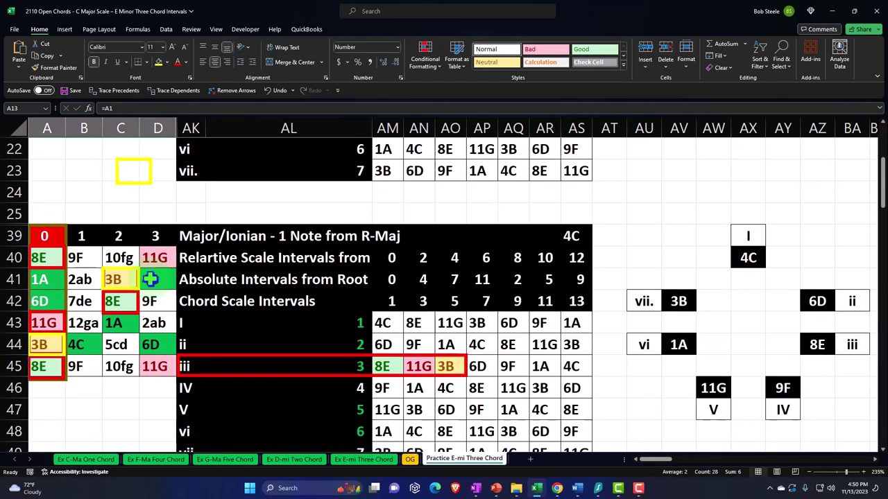
scroll(151, 280, down, 3)
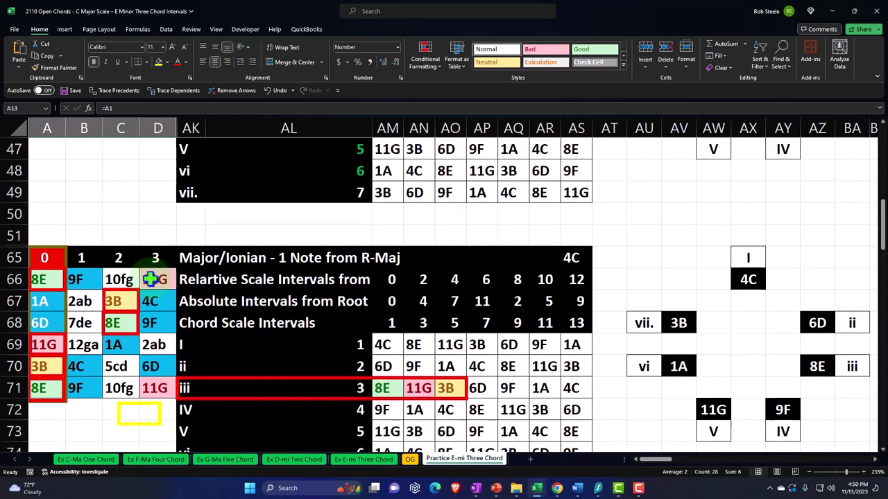
click(571, 192)
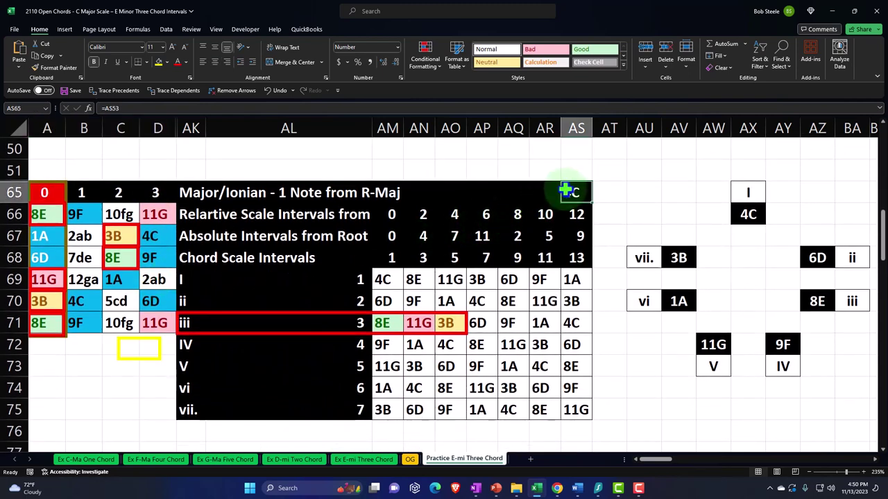
click(387, 325)
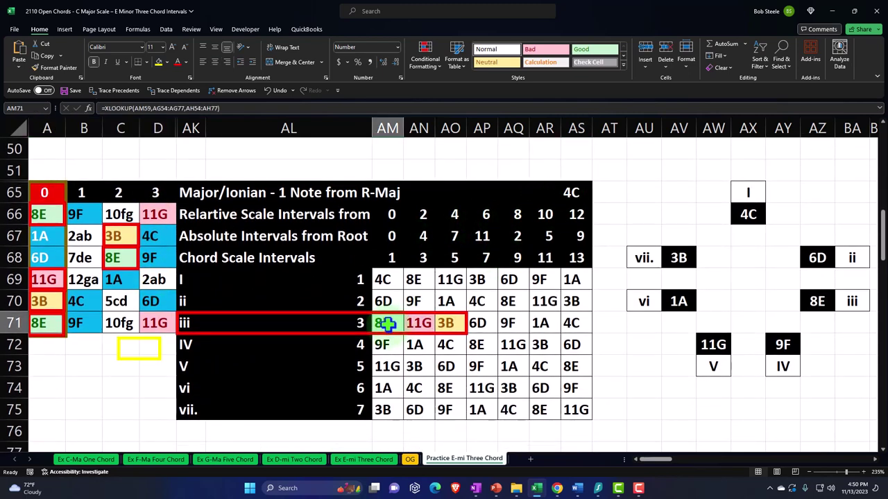
- Return to the first practice diagram and review its fret notes, chord numbers in AL17:AL23 and Roman numerals in AK17:AK23
scroll(388, 325, up, 8)
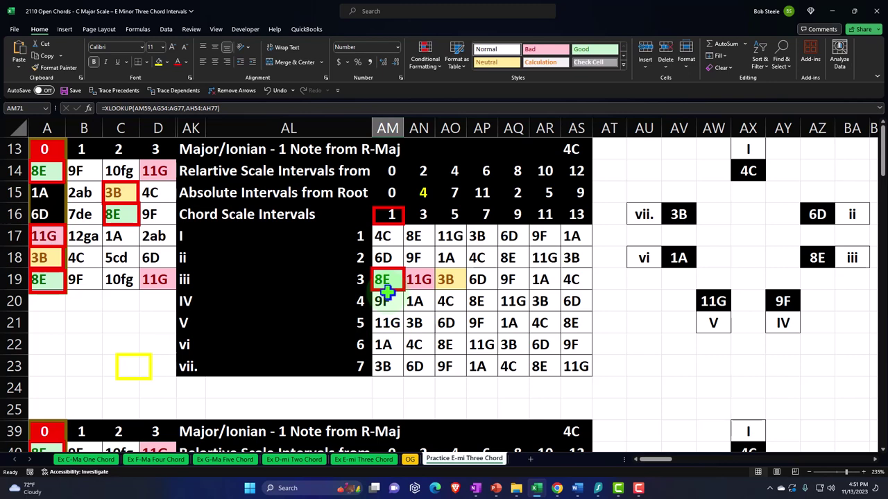
drag(43, 171, 155, 276)
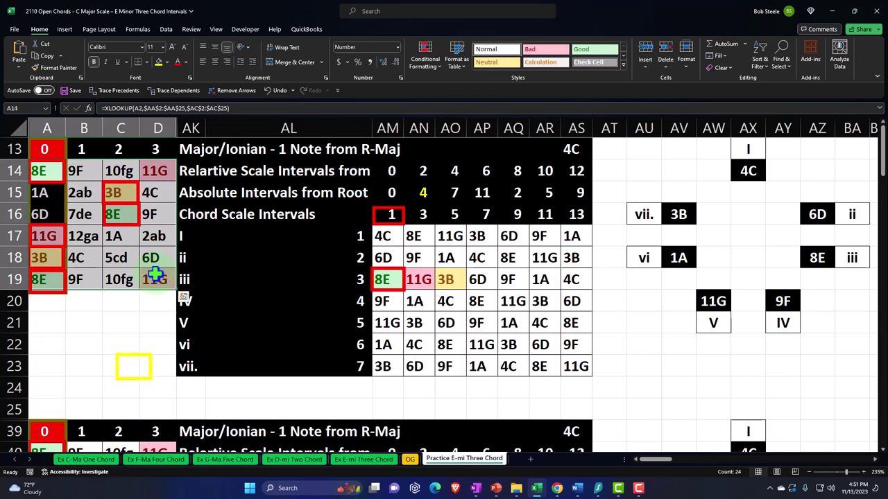
click(154, 260)
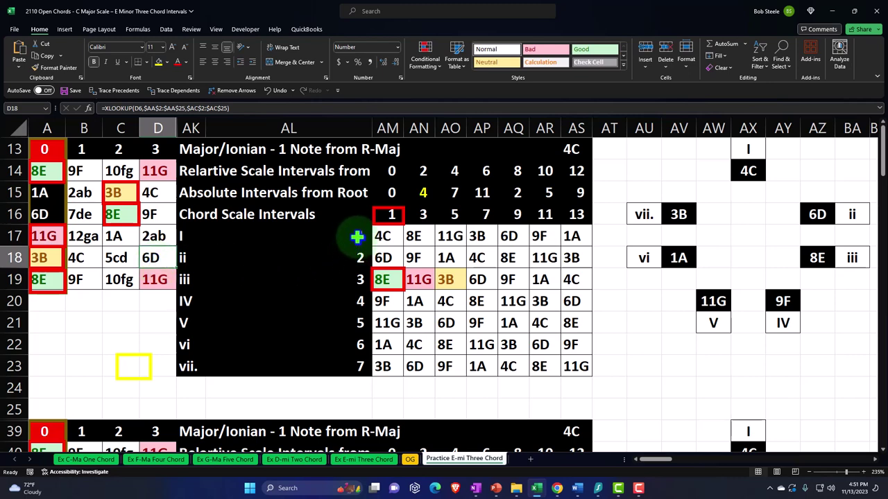
drag(357, 237, 349, 356)
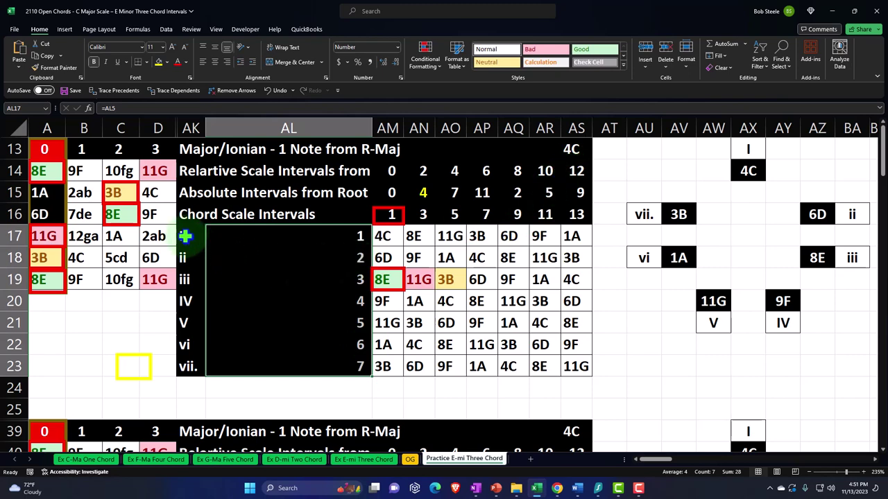
drag(185, 236, 179, 367)
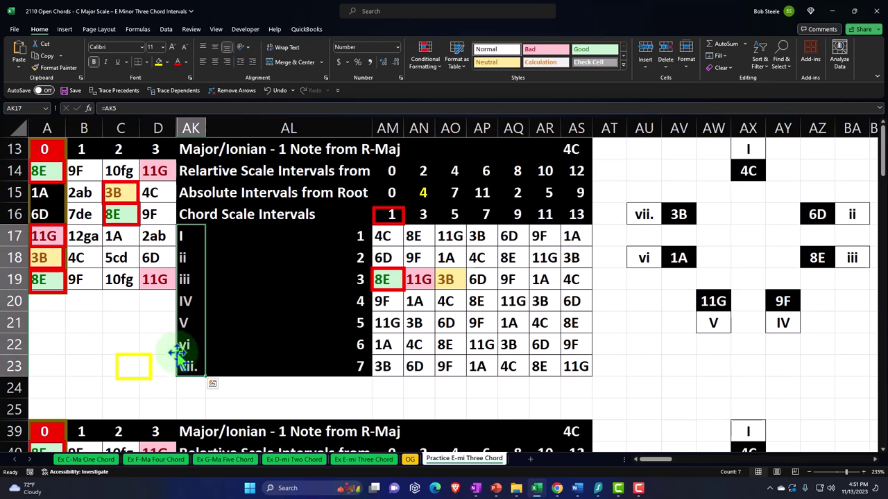
- Check the major, minor and diminished chord numerals one by one in AK17:AK23
click(192, 277)
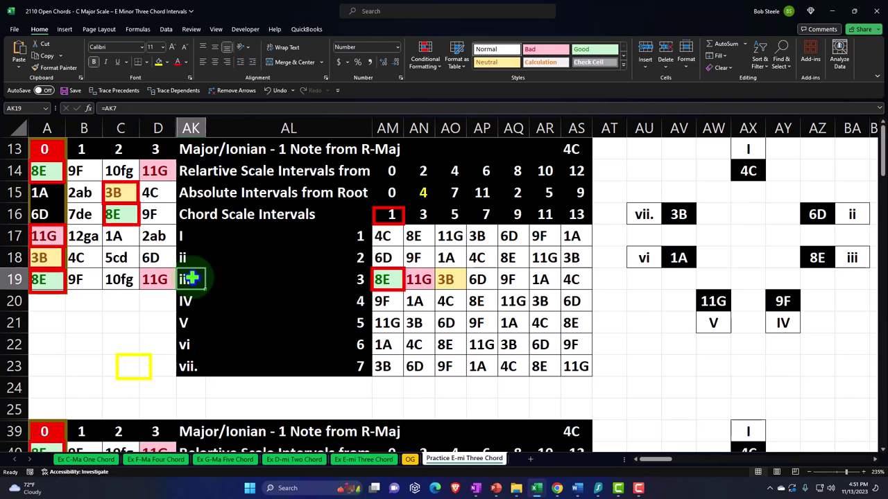
click(184, 235)
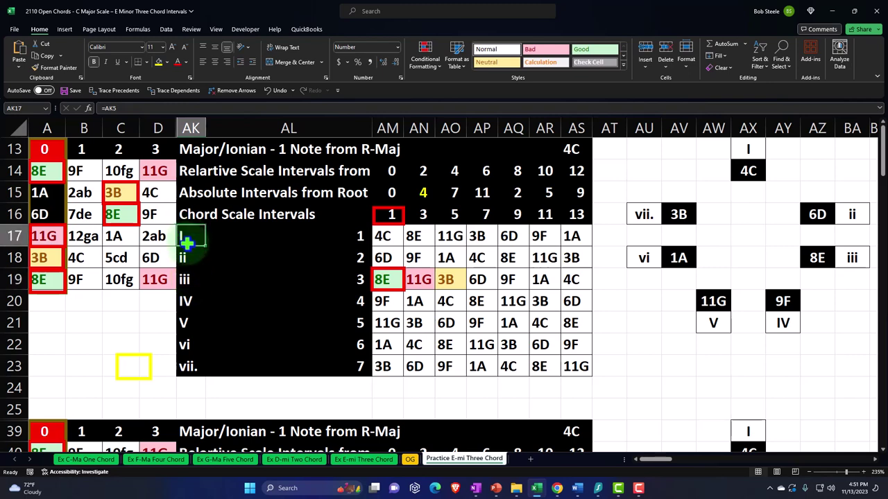
click(187, 303)
click(188, 320)
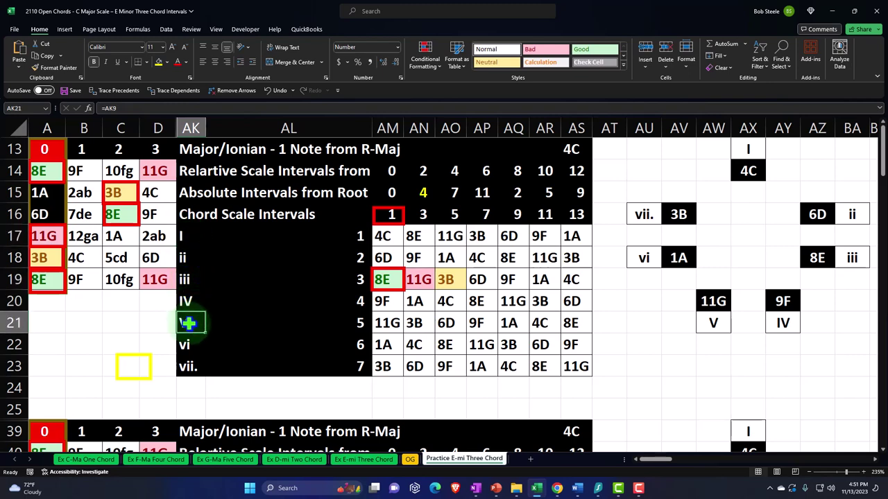
click(184, 256)
click(186, 279)
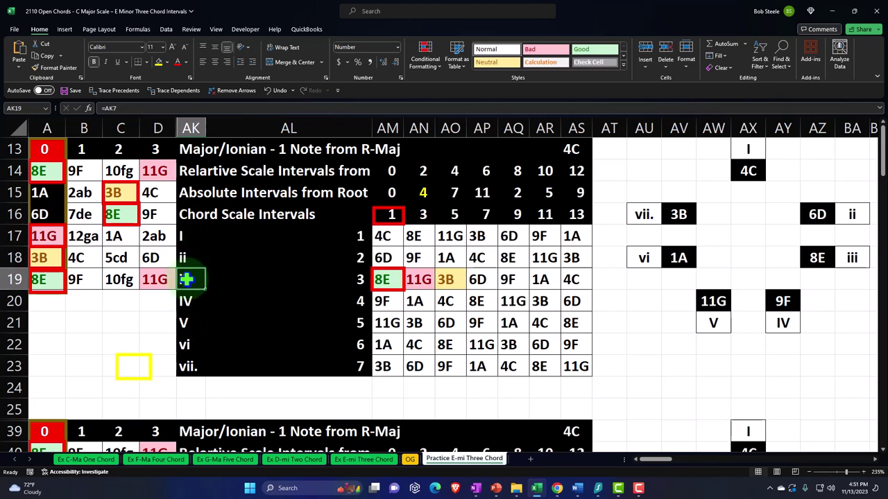
click(185, 345)
click(188, 366)
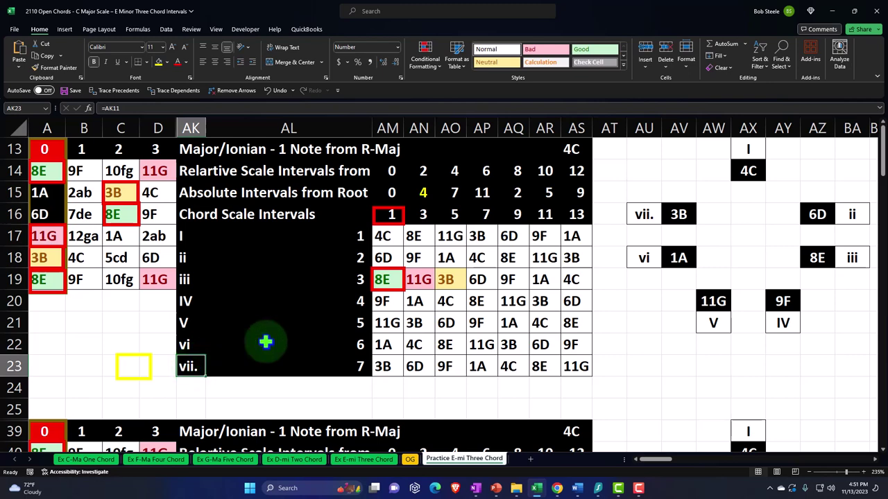
- Review the chord scale intervals in AM16:AS16 and the absolute intervals from the root in AM15:AS15
drag(573, 214, 382, 217)
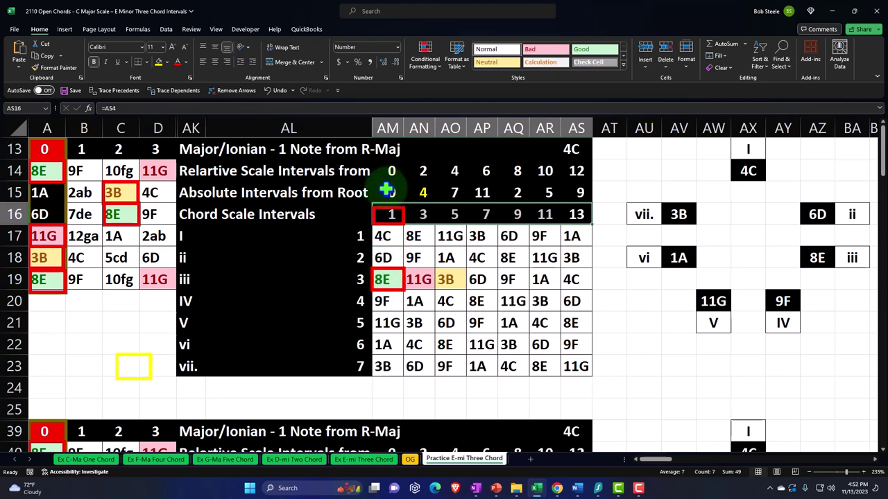
drag(390, 189, 574, 185)
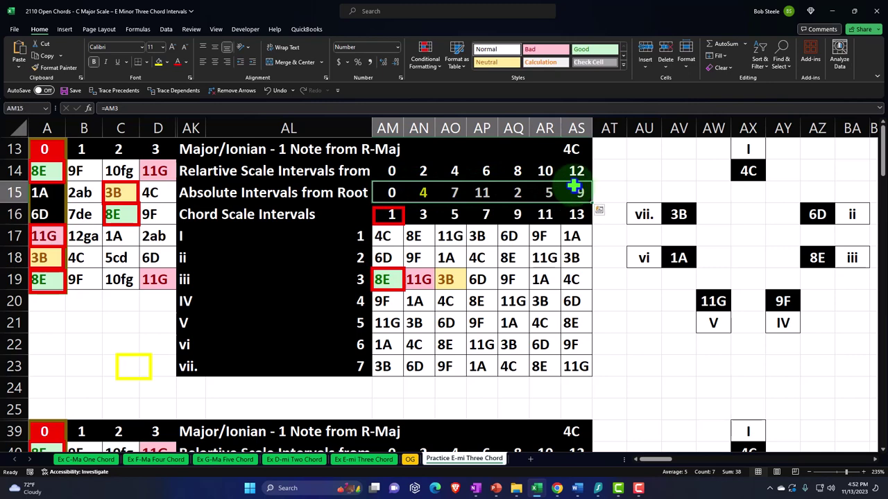
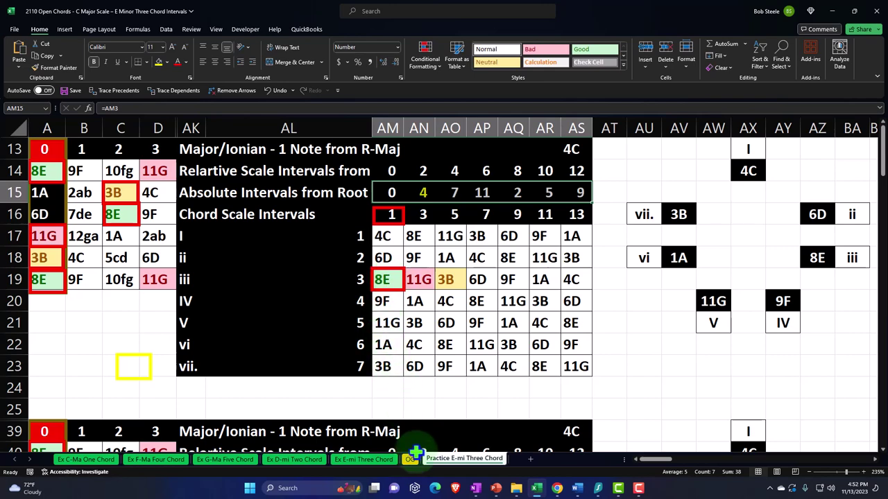
- Open the OG sheet and bring the note number and letter table in columns AA:AC into view
click(414, 463)
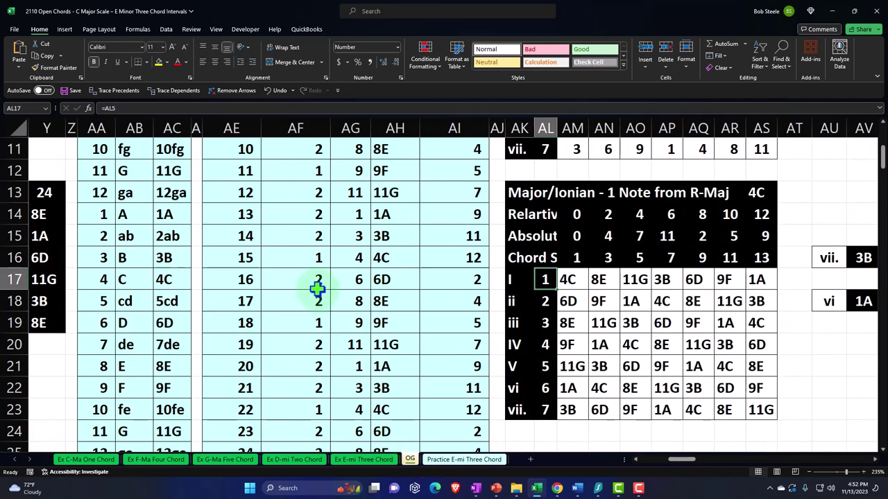
scroll(317, 284, up, 4)
click(178, 215)
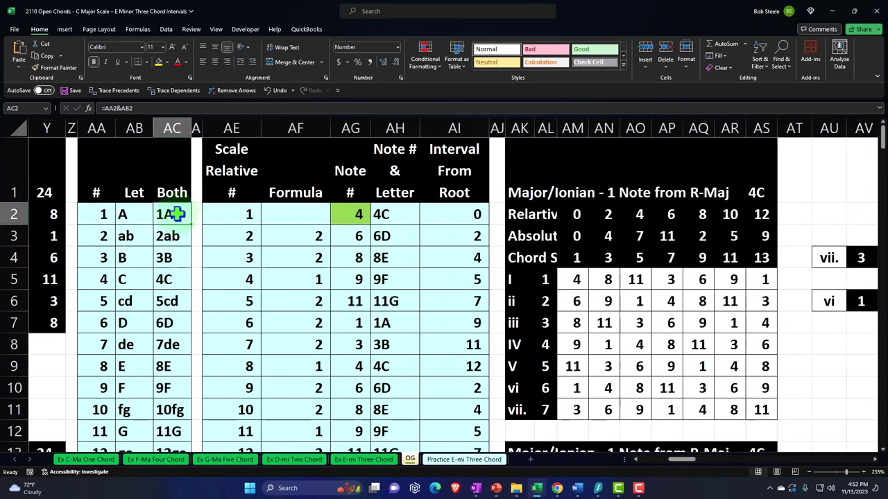
key(Left)
key(Left)
key(Left)
key(Left)
key(Left)
key(Left)
key(Left)
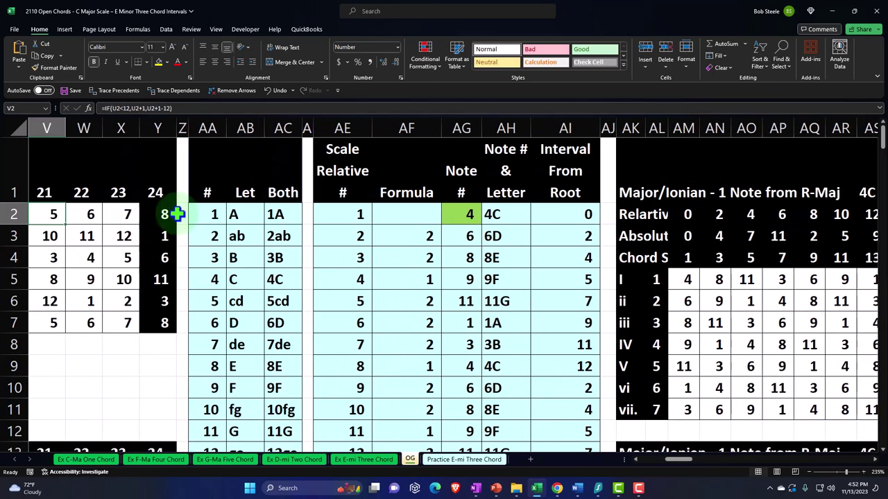
- Go through the note letters one at a time from A in AB2 to the repeated A in AB14
click(236, 214)
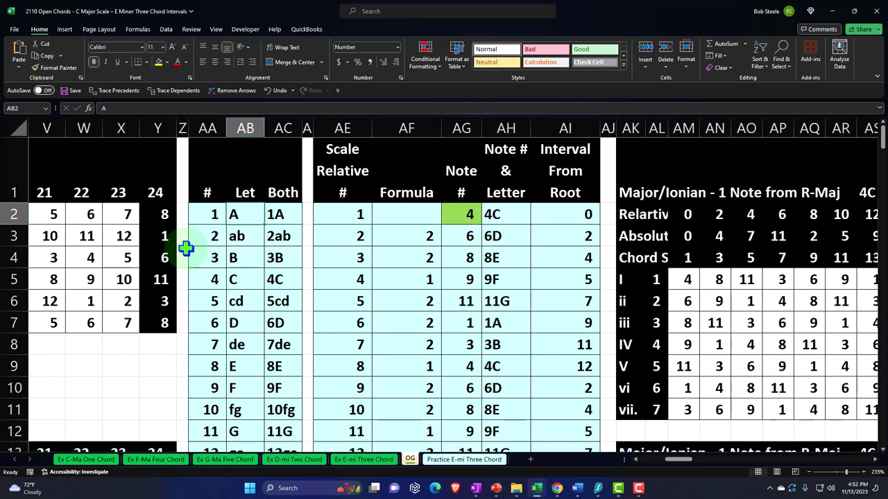
key(Down)
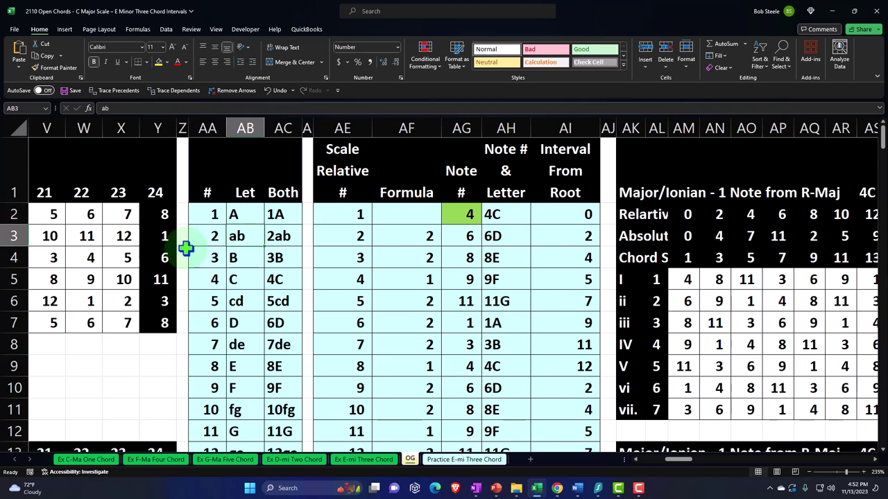
key(Down)
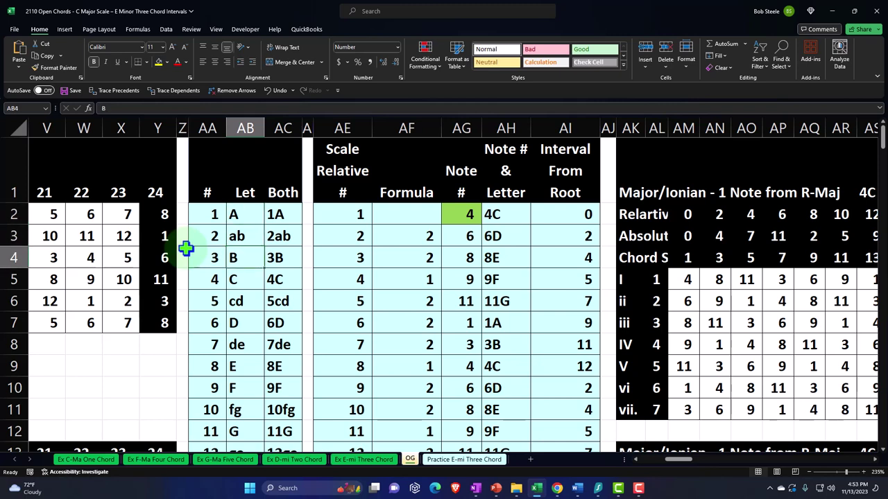
key(Down)
key(Down)
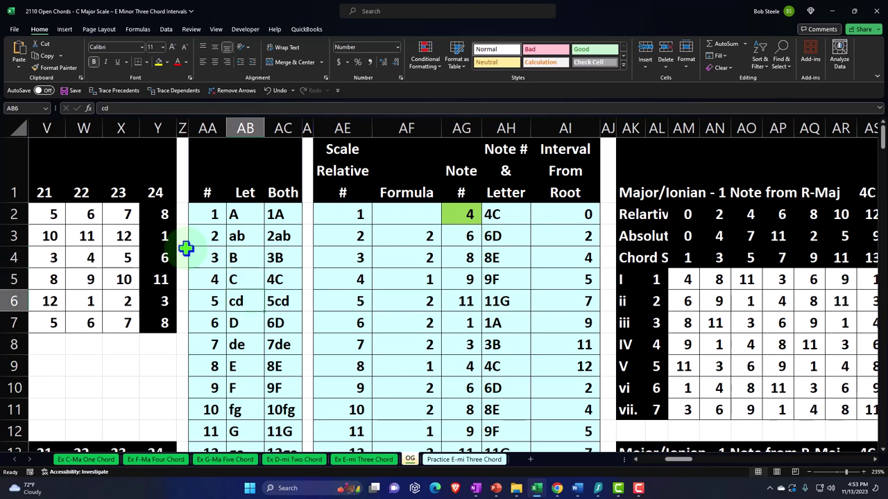
key(Down)
key(Down)
key(Down)
key(Down)
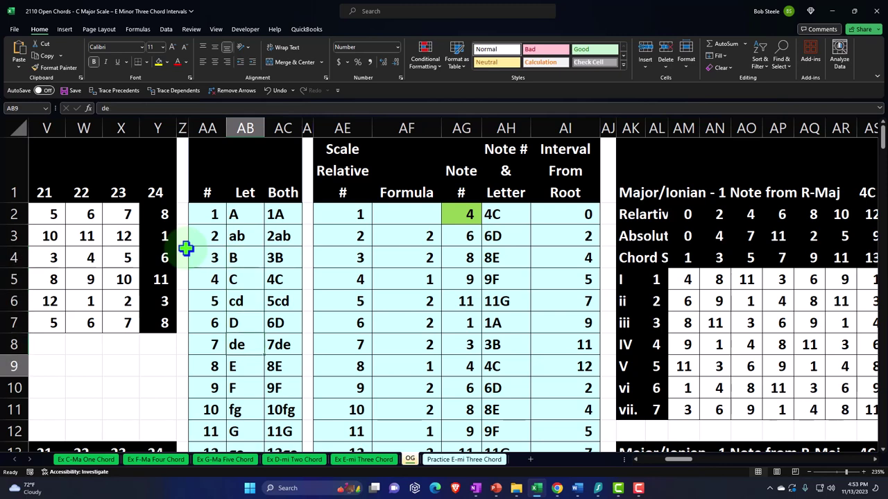
key(Down)
key(Down)
key(Down)
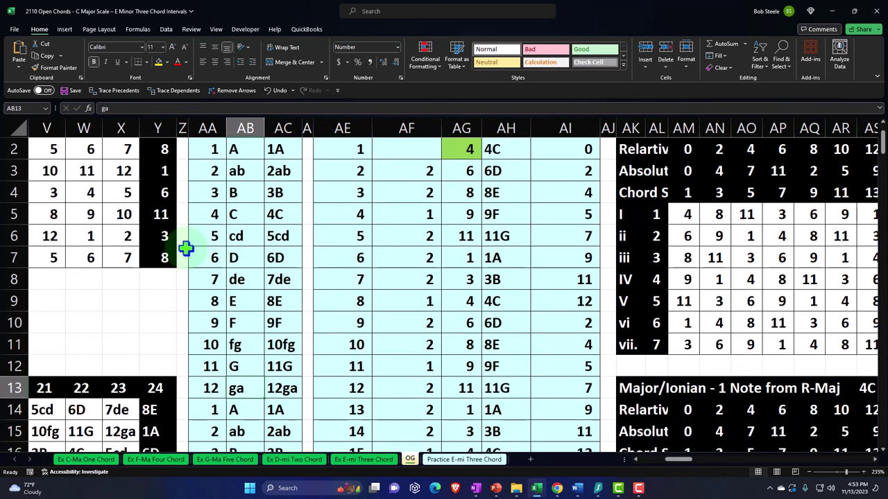
key(Down)
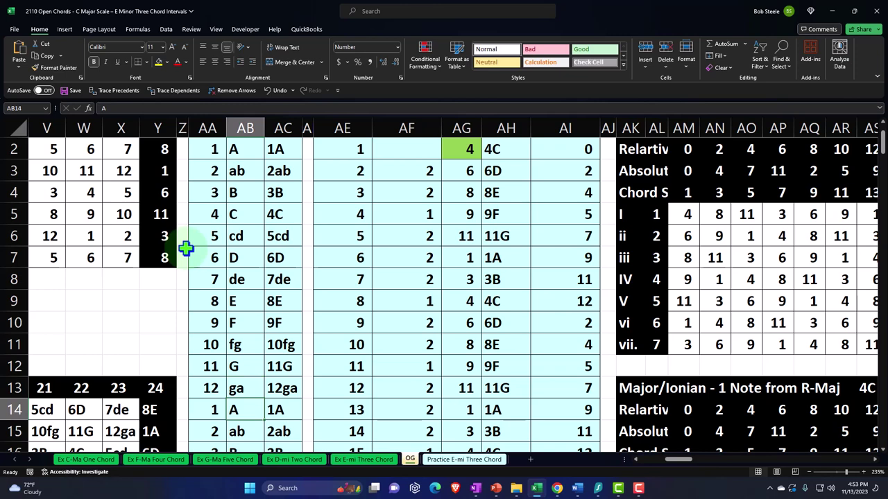
- Re-examine the letters around ga and G in AB12:AB13, and go back up the list to de in AB8
key(Up)
key(Up)
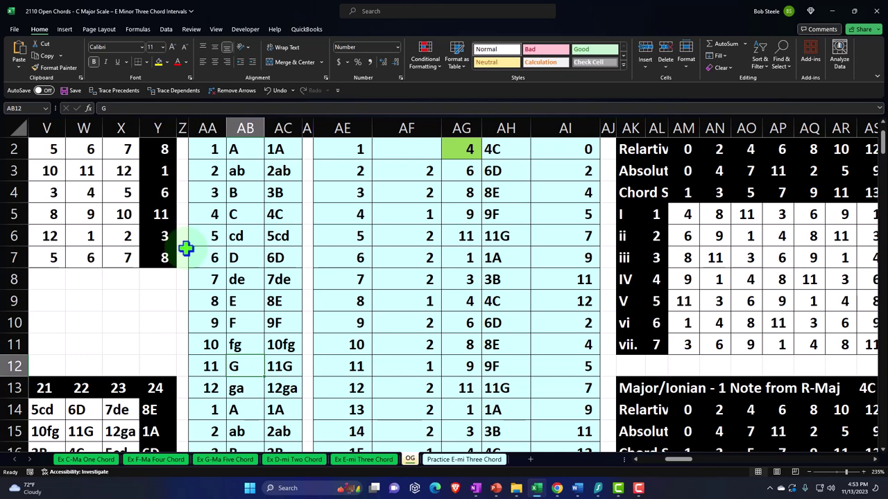
key(Down)
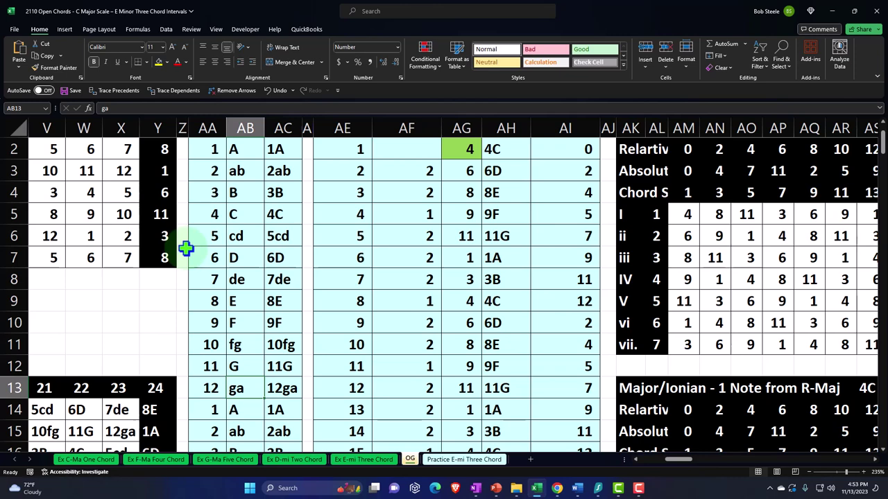
key(Up)
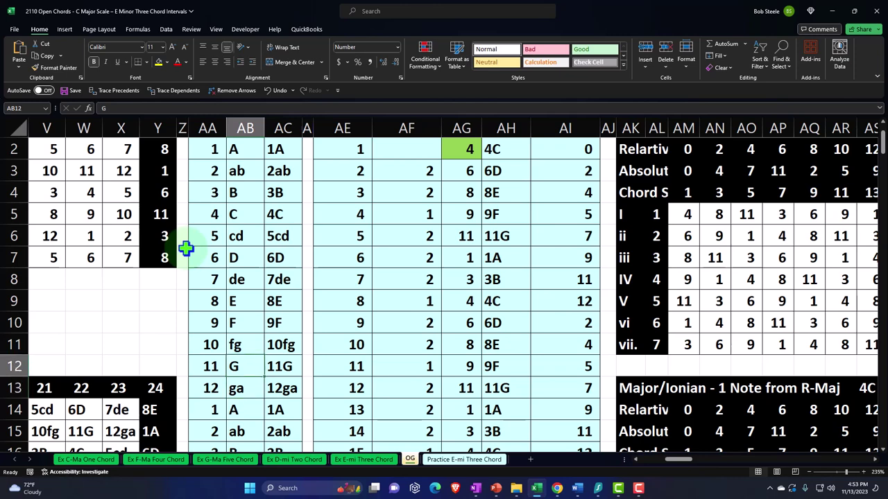
key(Up)
key(Up)
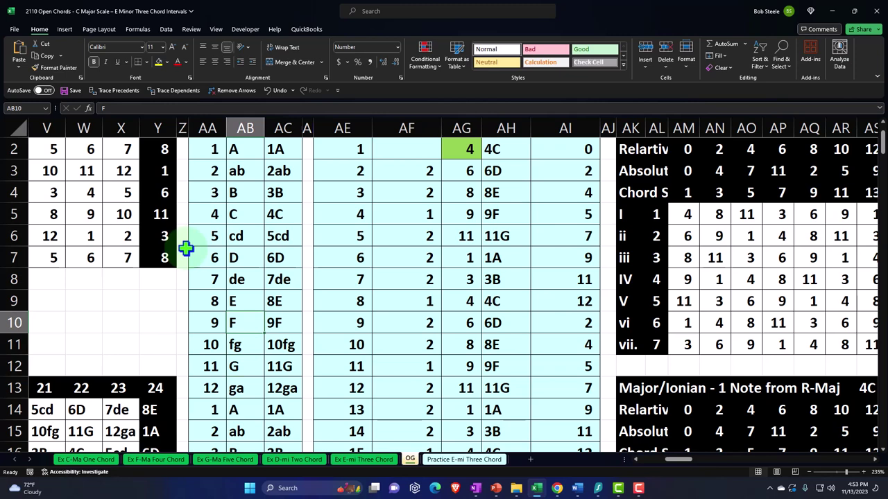
key(Up)
key(Up)
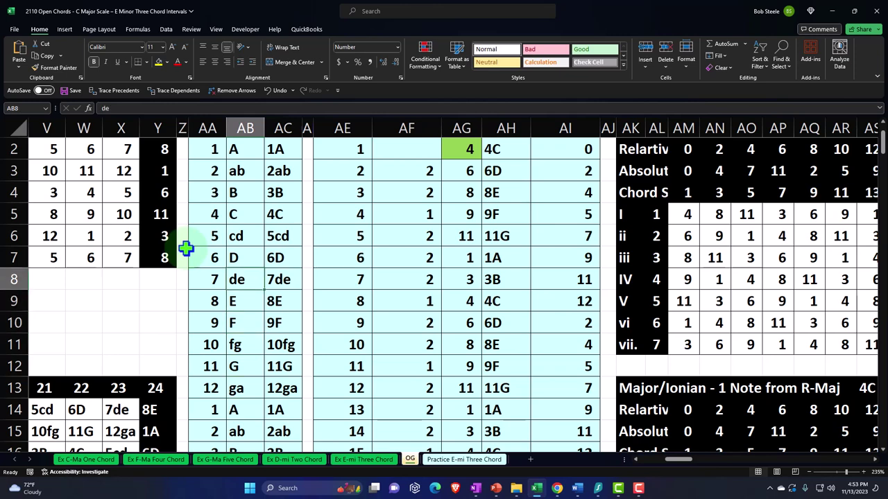
- Go through the note numbers one at a time from 1 in AA2 to 12 in AA13
scroll(189, 272, up, 2)
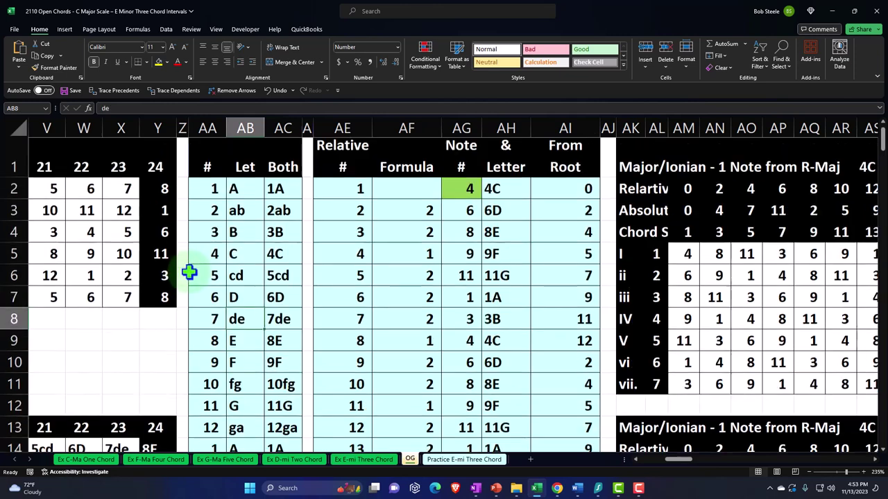
click(211, 219)
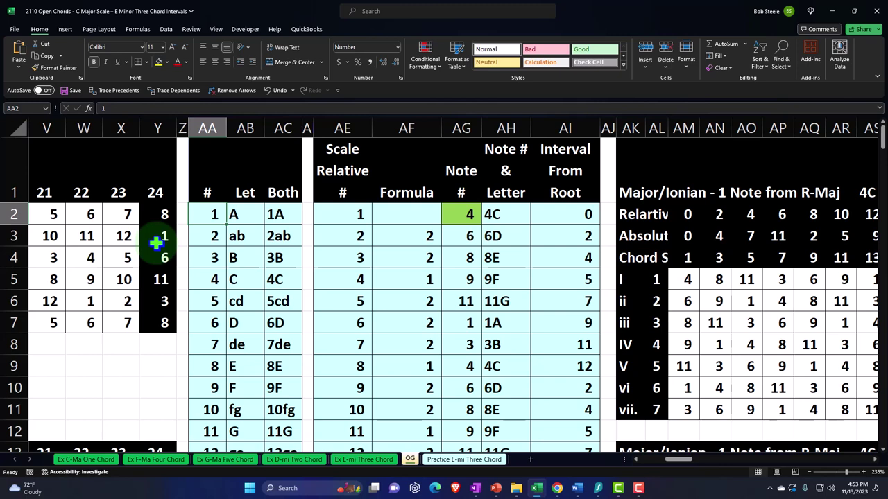
key(Down)
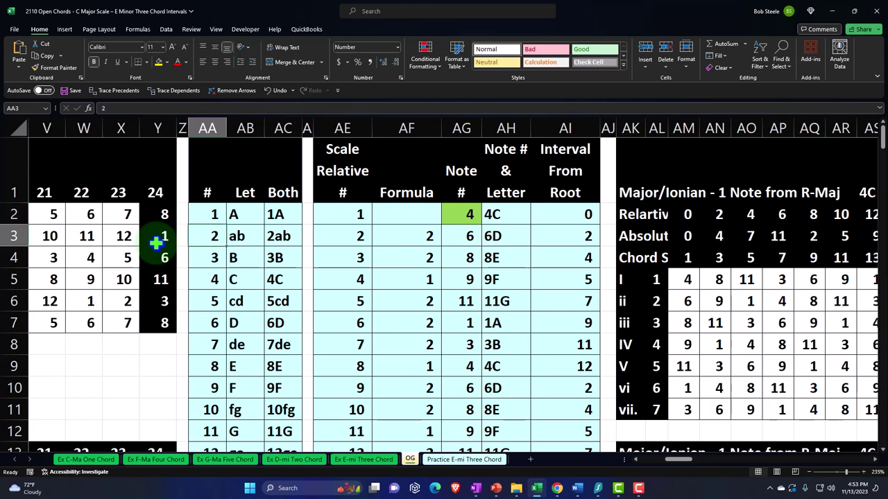
key(Down)
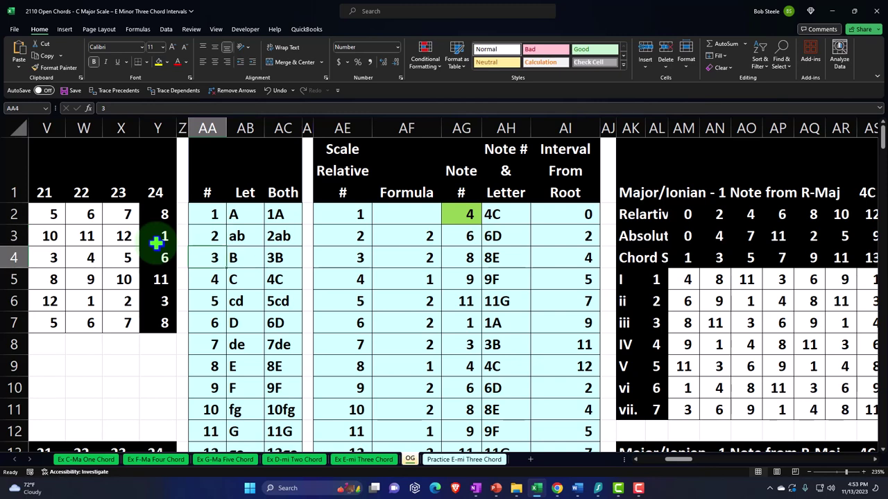
key(Down)
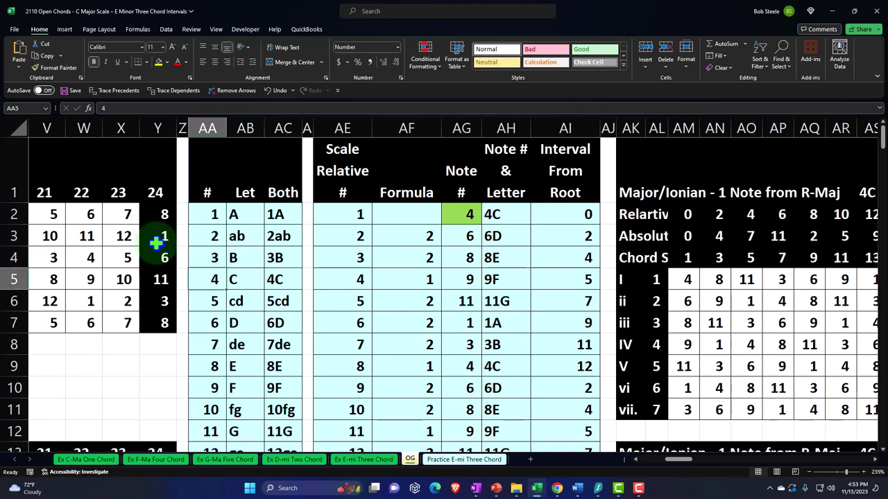
key(Down)
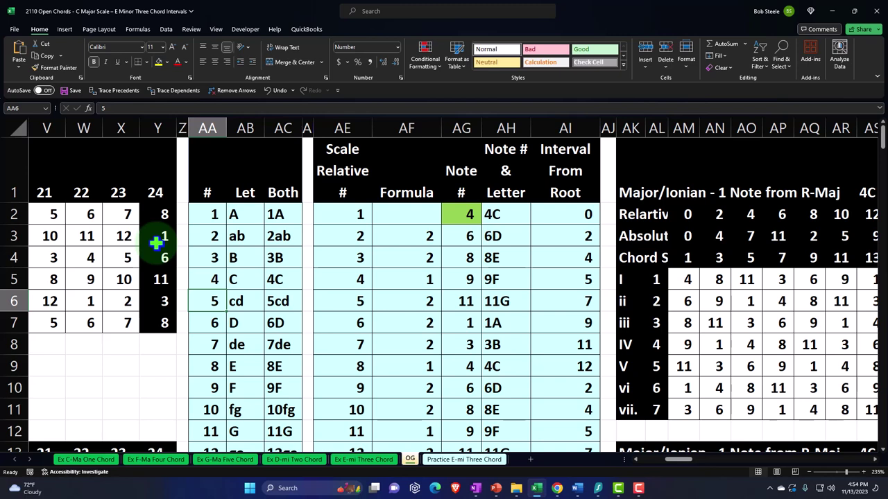
key(Down)
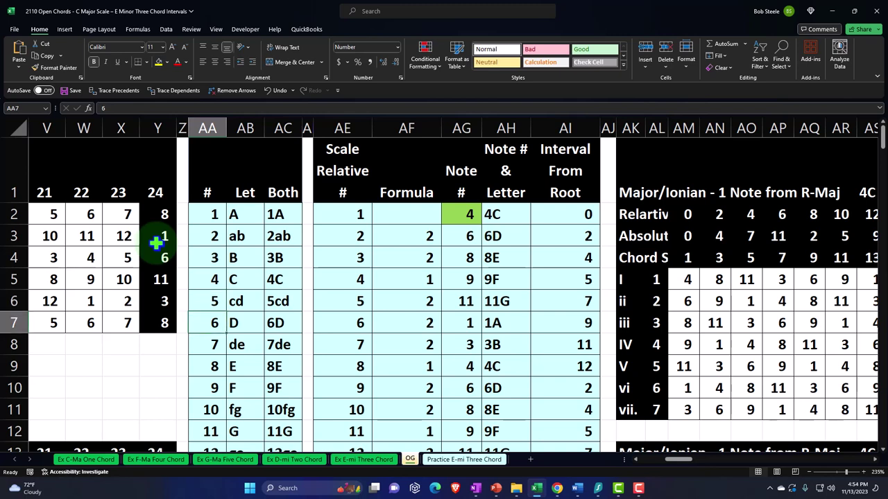
key(Down)
key(Down)
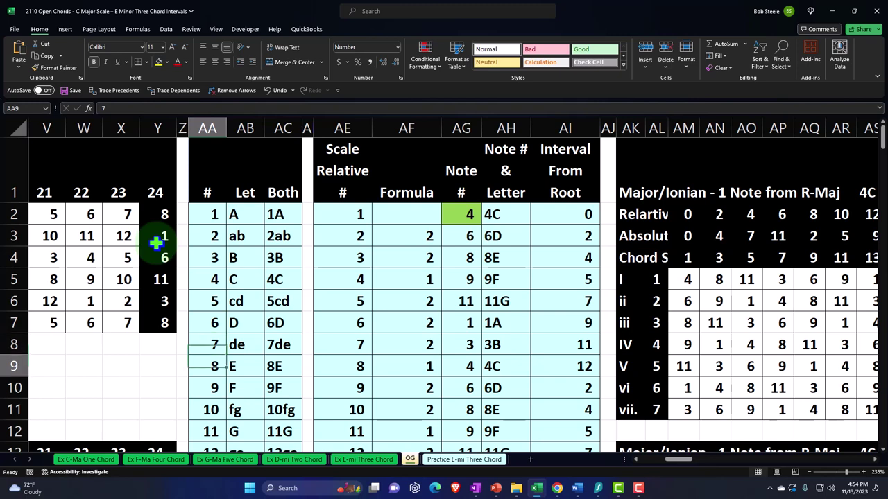
key(Down)
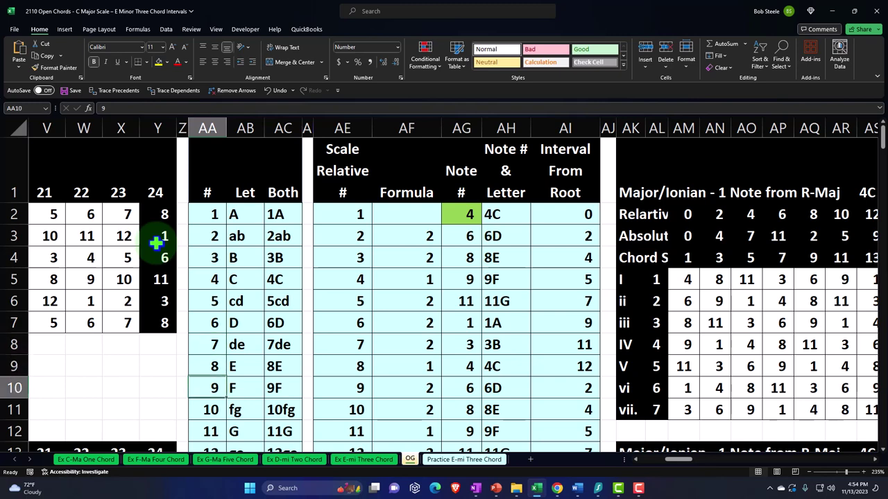
key(Down)
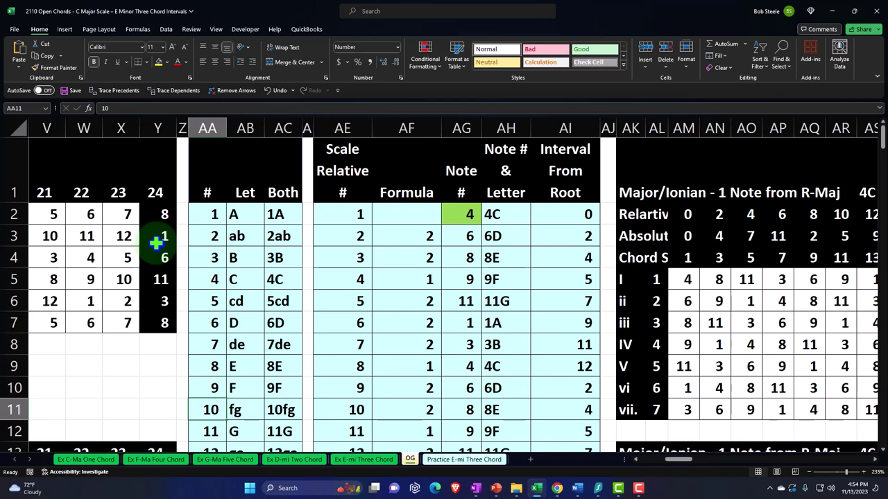
key(Down)
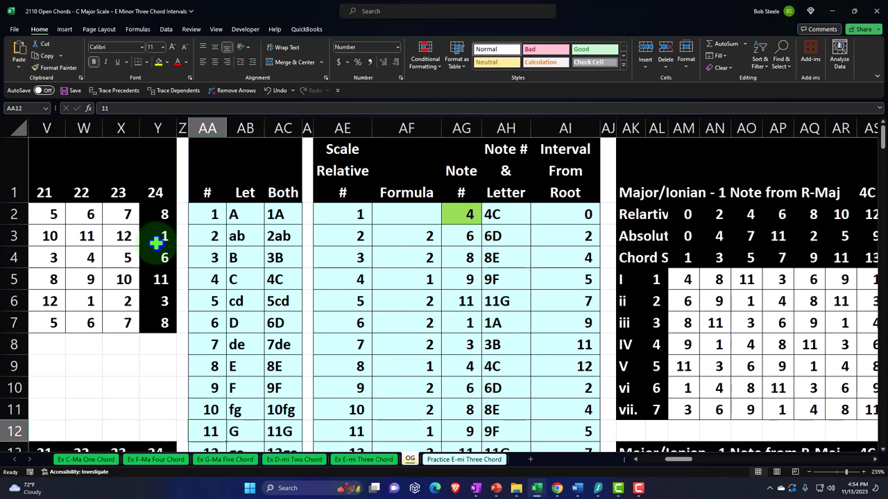
key(Down)
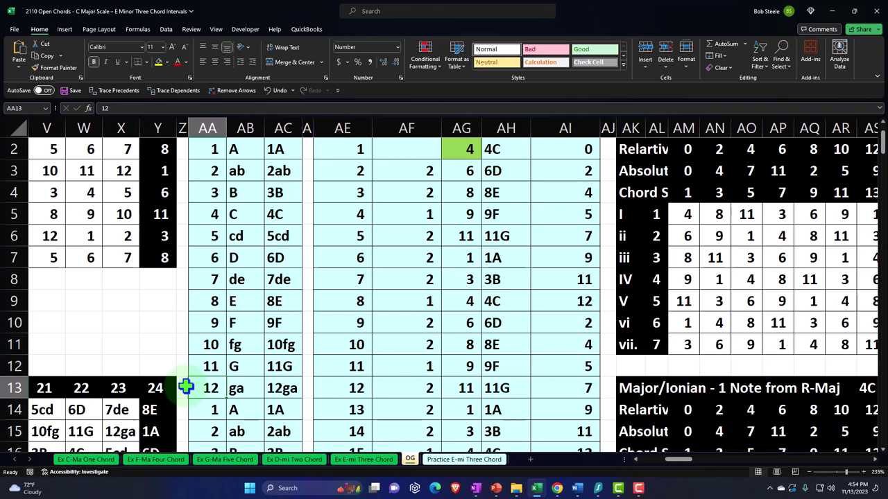
- Go back up the note number column to its header in AA1
key(Up)
key(Up)
key(Up)
key(Up)
key(Up)
key(Up)
key(Up)
key(Up)
key(Up)
key(Up)
scroll(186, 387, up, 1)
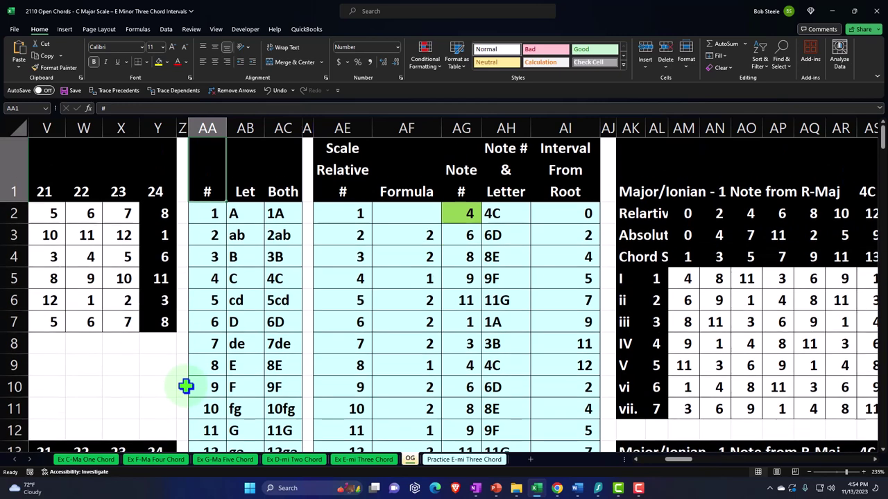
- Move down the note numbers to AA6, and select the letters C in AB5 and E in AB9 together
key(Down)
key(Down)
key(Down)
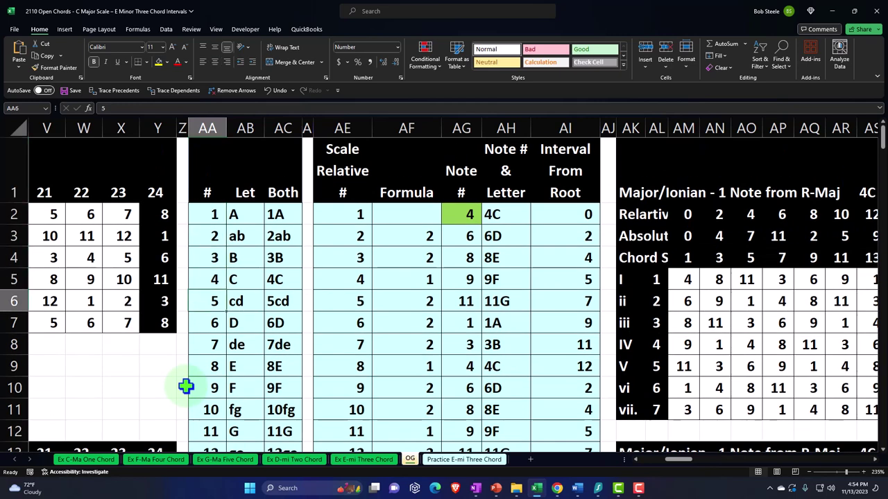
click(234, 279)
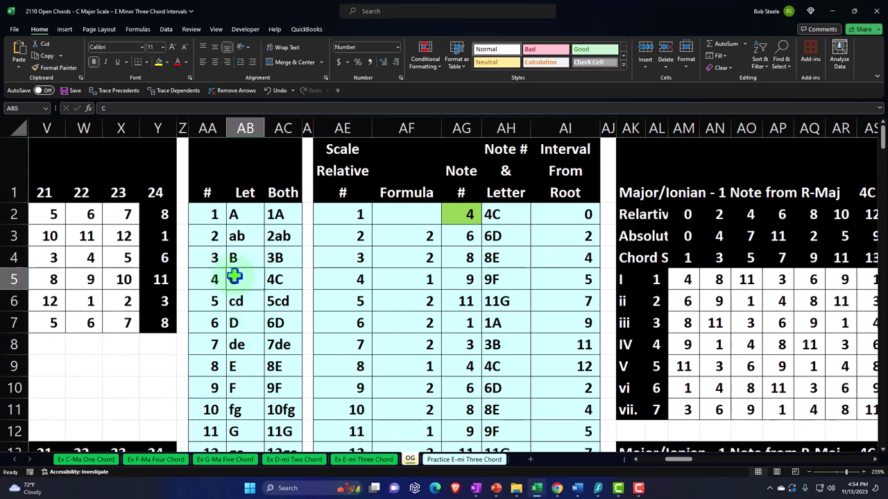
ctrl+click(239, 364)
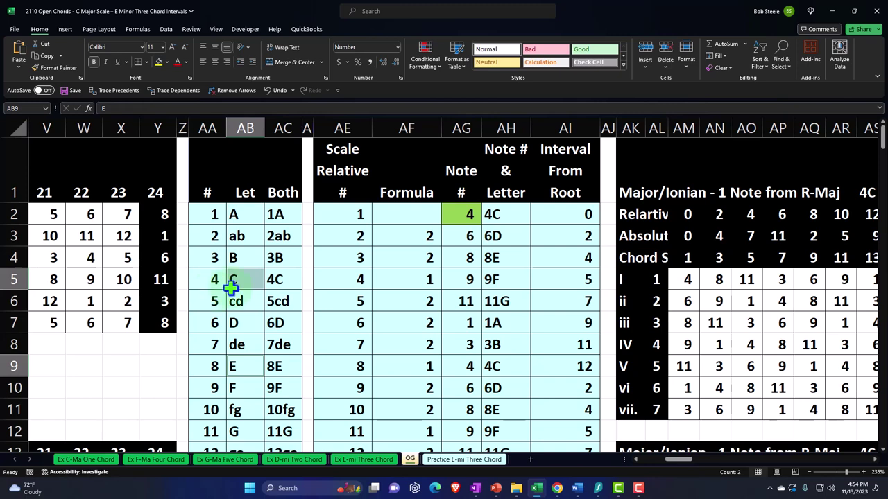
- Examine the starting note number in AG2 together with the first scale formula step in AF3
click(458, 215)
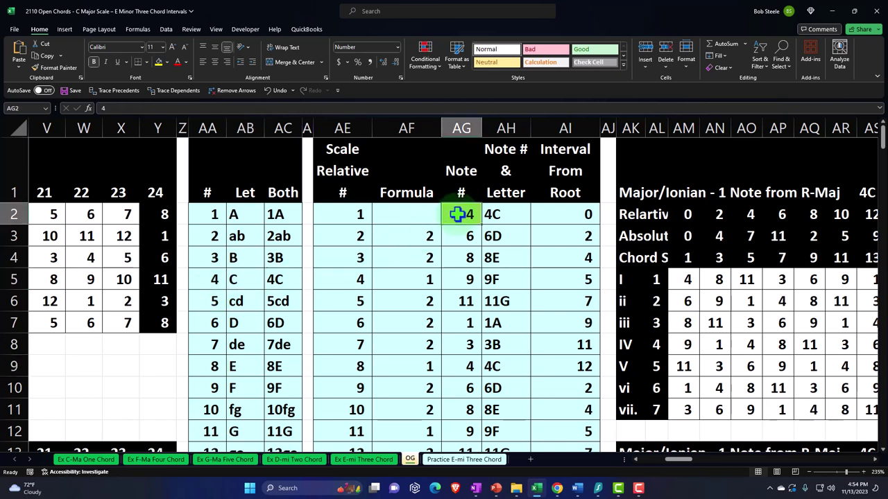
click(413, 236)
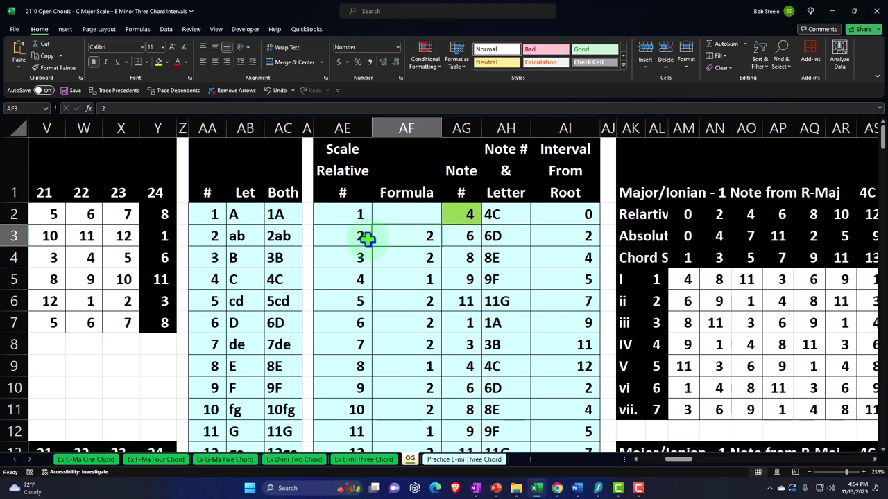
key(Right)
key(Up)
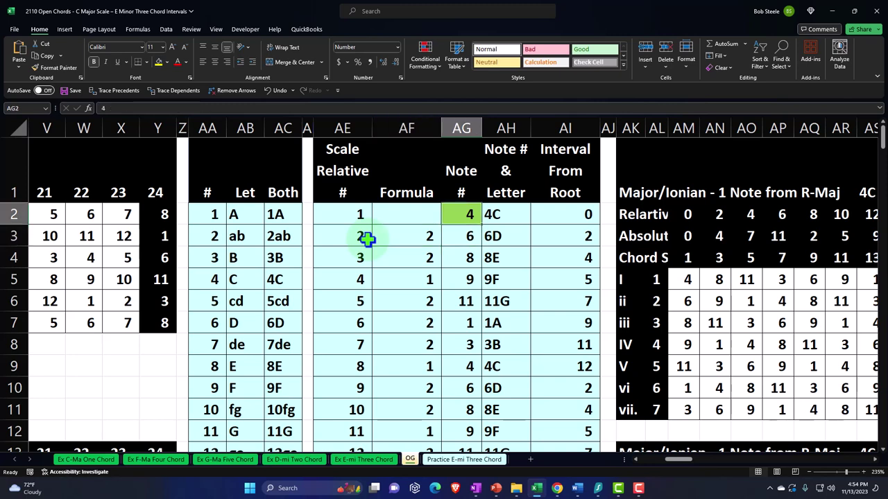
key(Down)
key(Left)
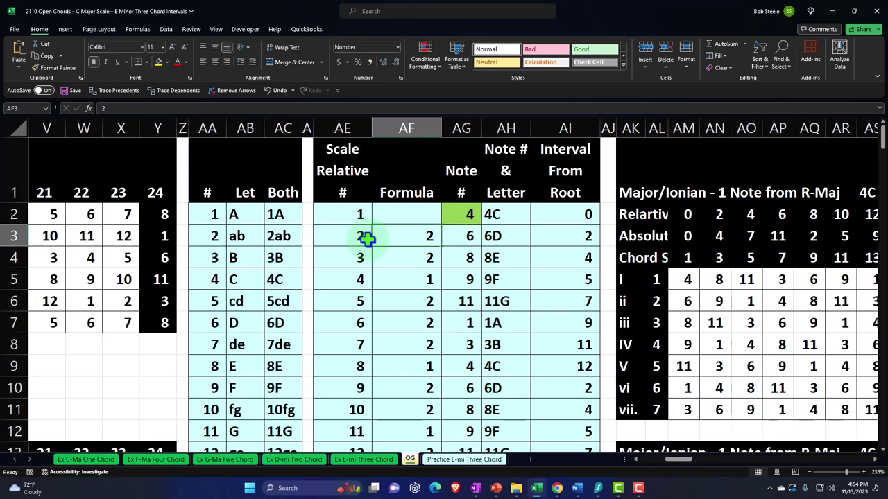
- Go down the scale formula steps in column AF one at a time, and return to the top of the list
key(Down)
key(Down)
key(Down)
key(Down)
key(Down)
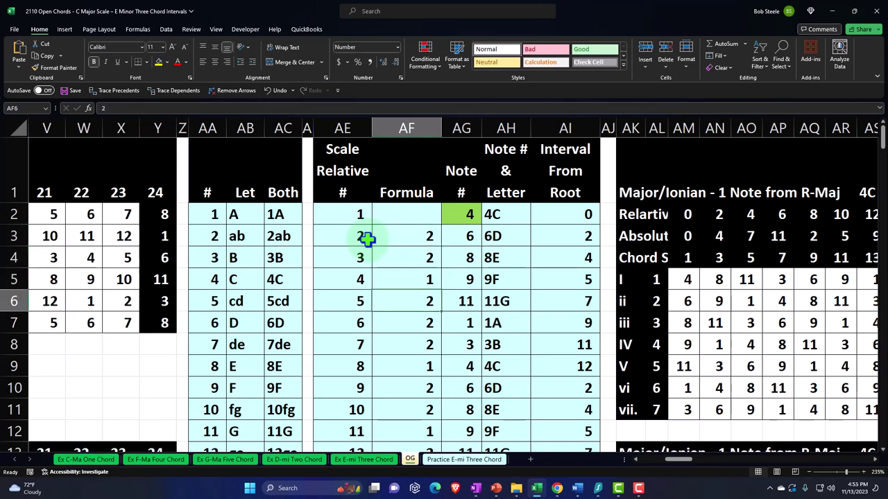
key(Down)
key(Up)
key(Up)
key(Up)
key(Up)
key(Up)
key(Up)
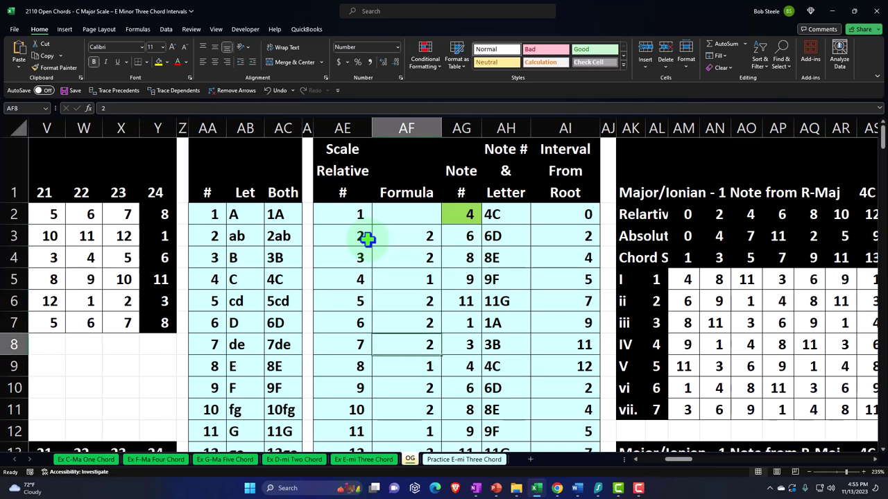
- Go through the major scale formula steps in AF4:AF9 a second time
key(Down)
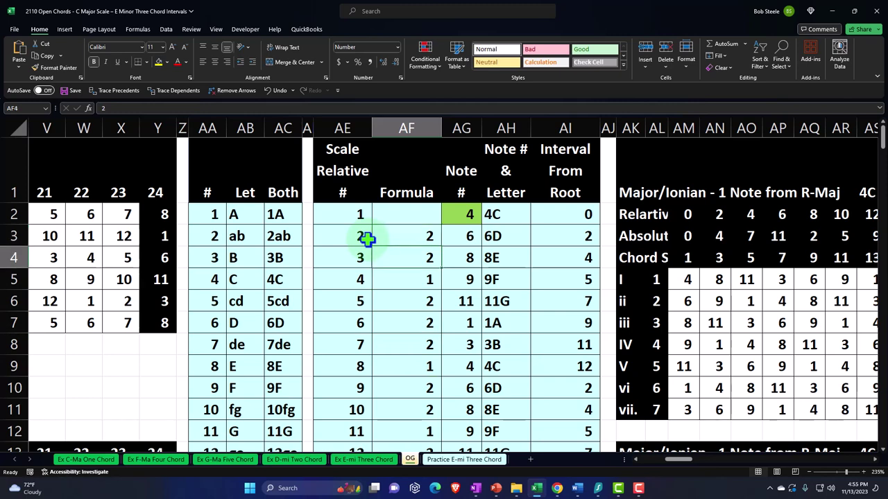
key(Down)
key(Down)
key(Down)
key(Down)
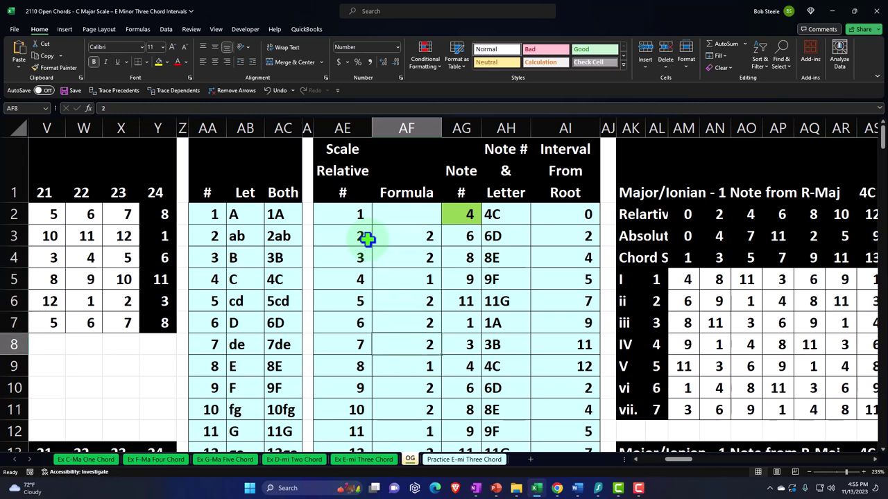
key(Down)
- Go through the scale's note numbers one at a time from the starting note in AG2 to AG9
key(Right)
key(Up)
key(Up)
key(Up)
key(Up)
key(Up)
key(Up)
key(Up)
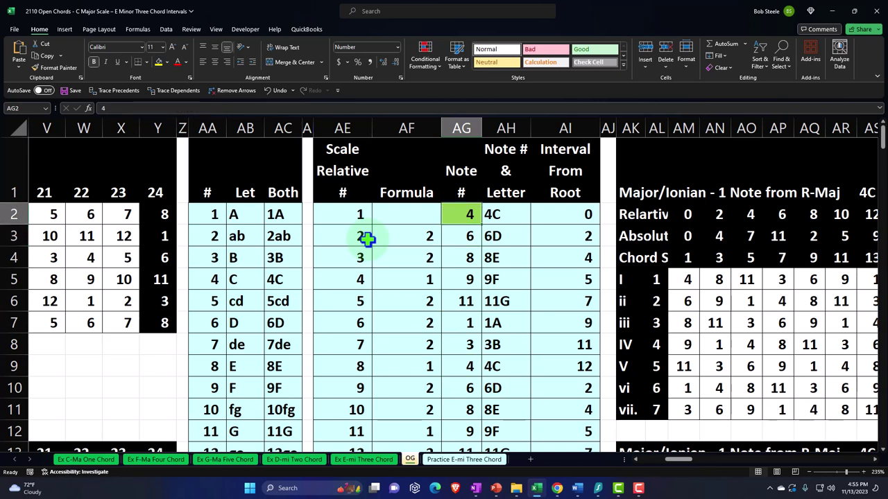
key(Down)
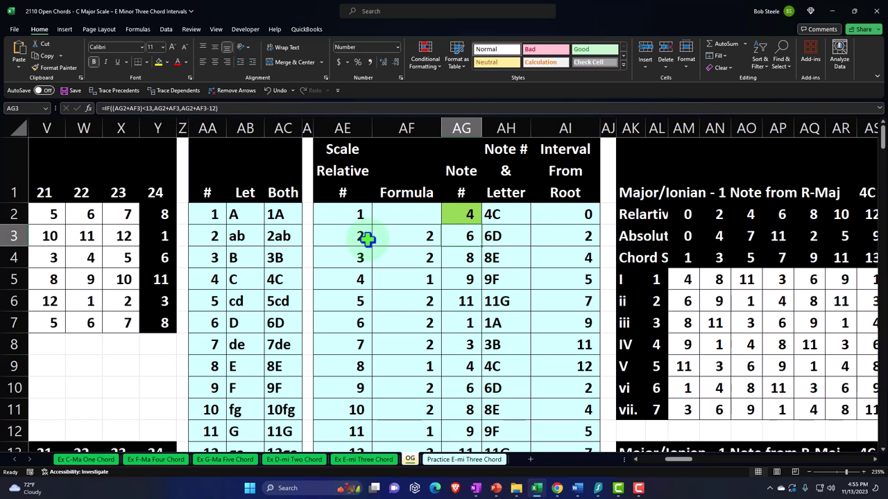
key(Down)
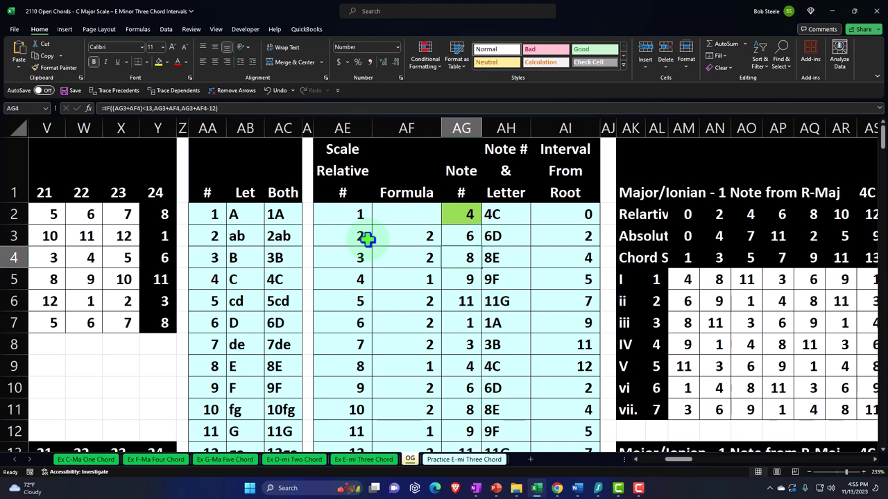
key(Down)
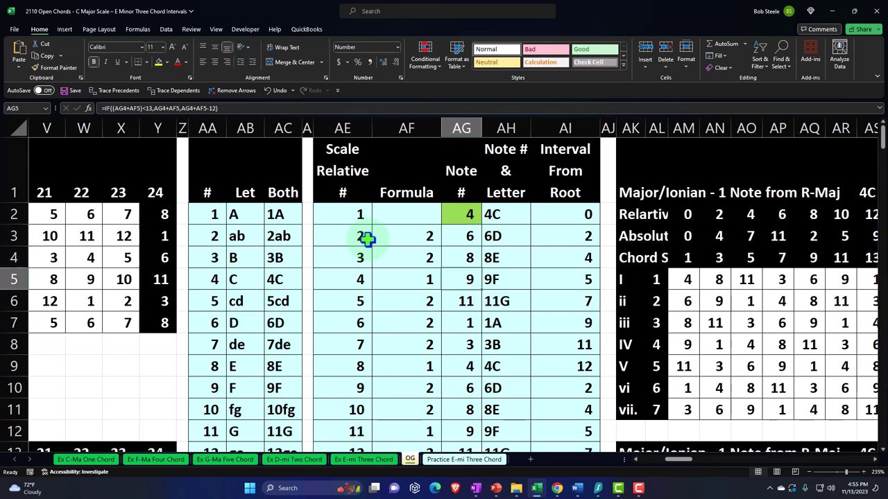
key(Down)
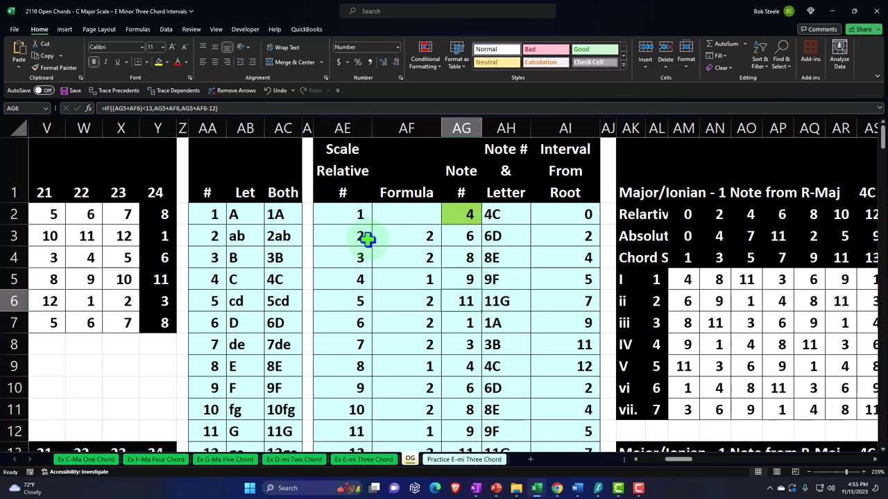
key(Down)
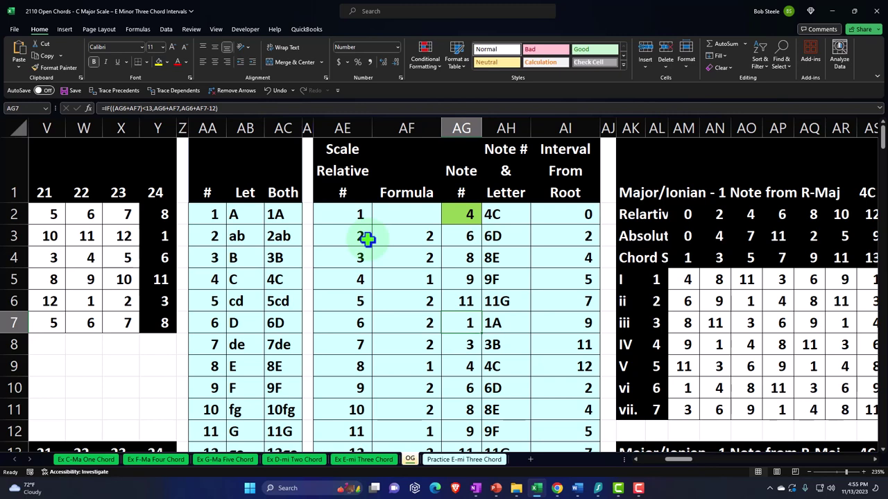
key(Down)
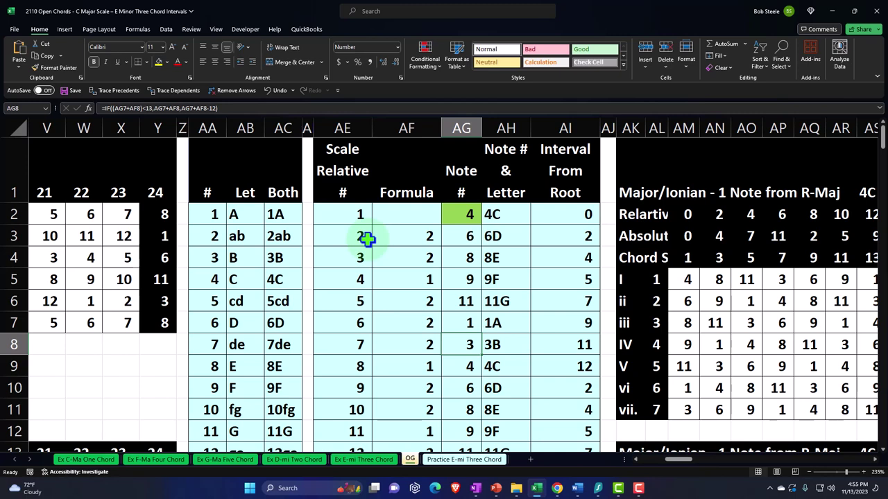
key(Down)
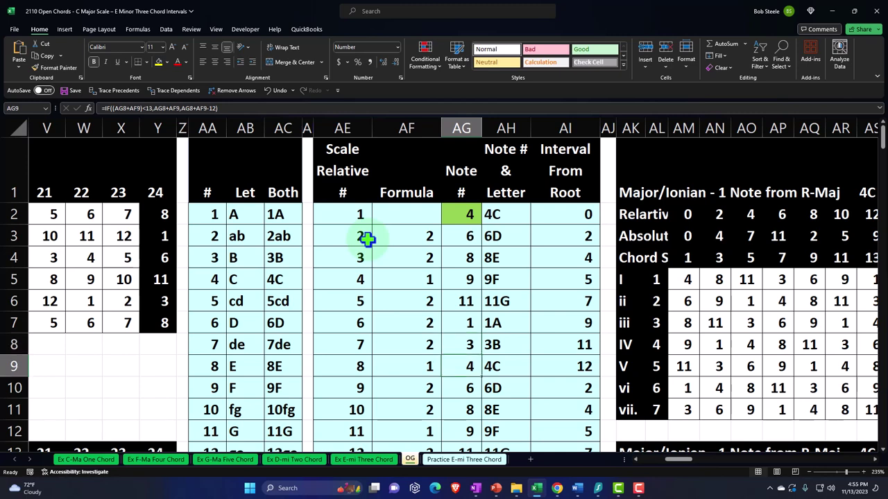
- Bring the lettered Major/Ionian chord table on the OG sheet into view and select its root notes in AM17:AM23
click(755, 323)
scroll(756, 333, down, 2)
click(758, 337)
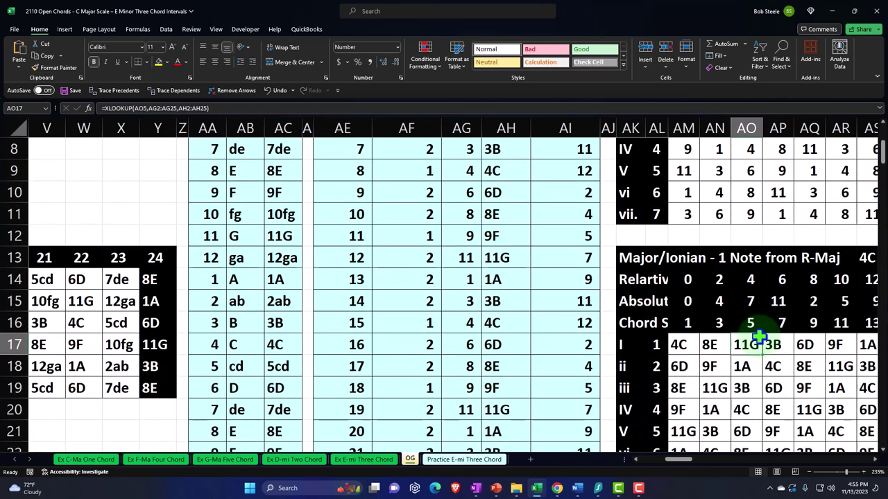
key(Right)
key(Right)
key(Right)
key(Right)
key(Right)
key(Right)
key(Right)
key(Right)
key(Right)
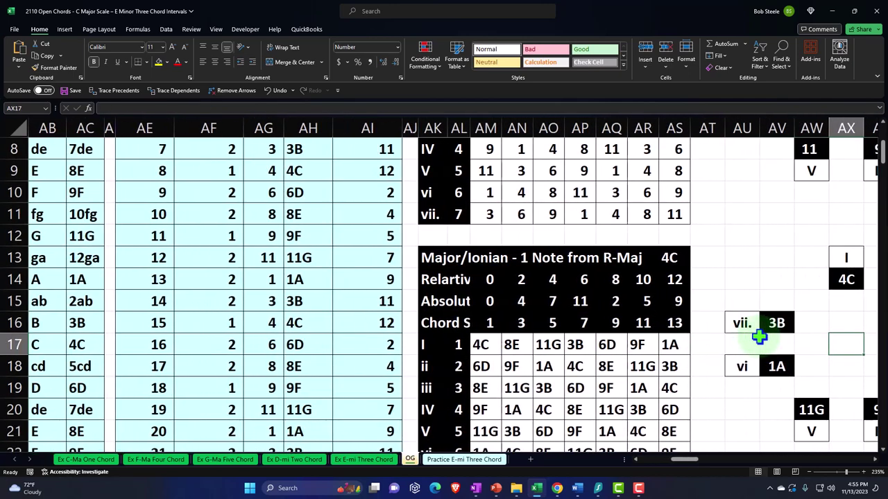
scroll(759, 337, down, 2)
drag(486, 217, 484, 342)
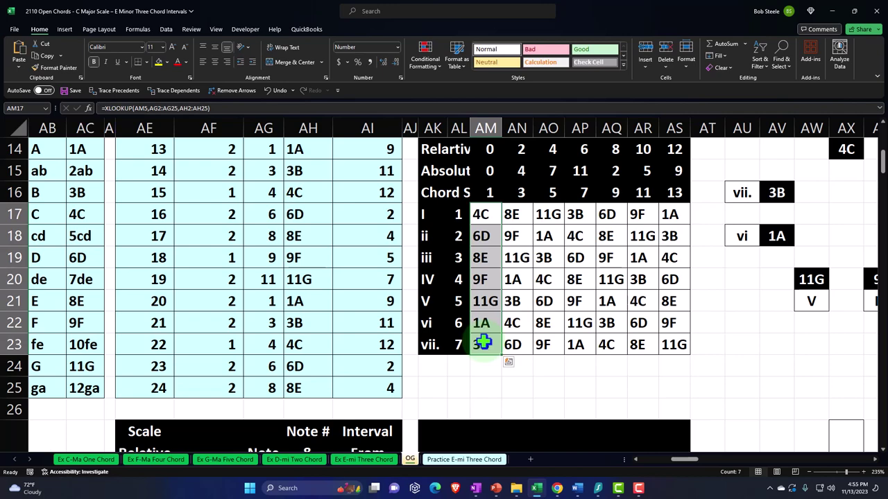
- Open the Practice E-mi Three Chord sheet and highlight the root notes in AM17:AM23, followed by their scale degrees in AL17:AL23
click(474, 459)
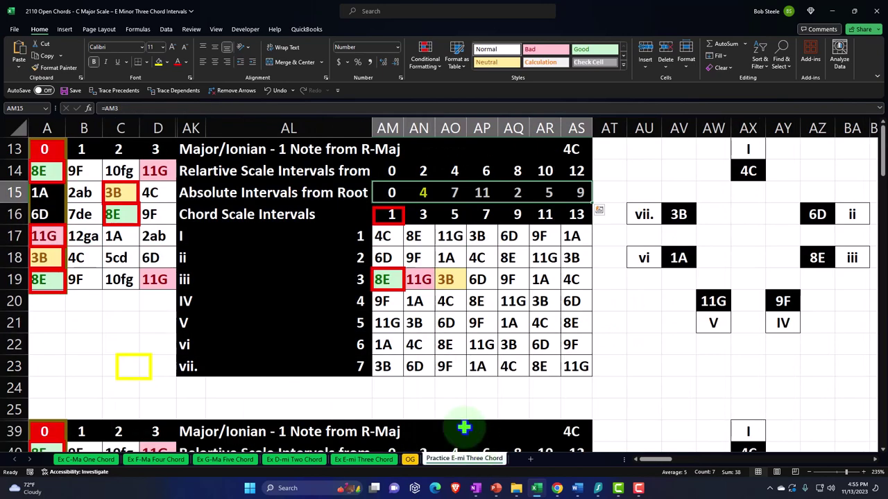
drag(382, 235, 385, 364)
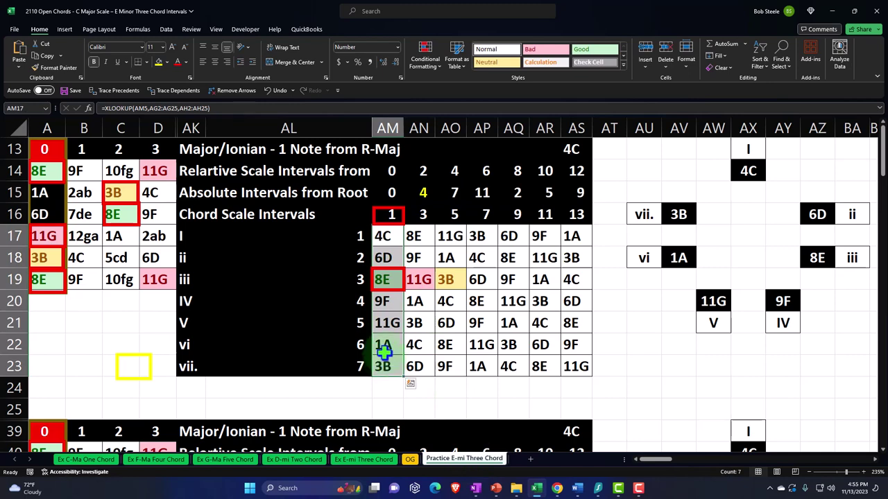
drag(363, 234, 360, 357)
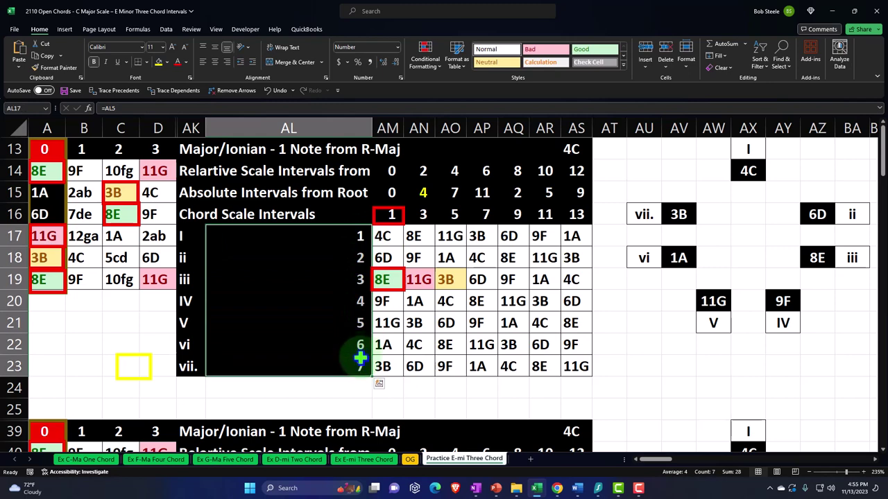
- Compare the root note in AM17 with its degree in AL17, and highlight the degrees and Roman numerals in rows 17 to 23
click(393, 236)
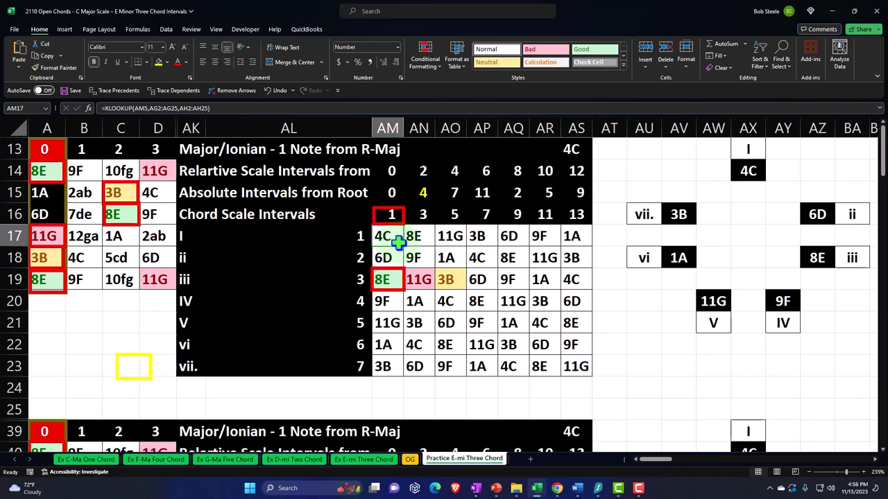
click(344, 235)
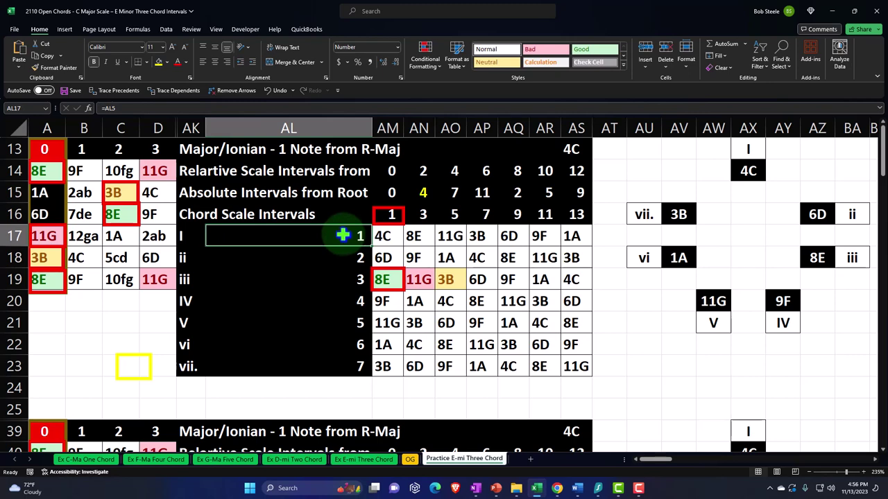
drag(343, 235, 332, 357)
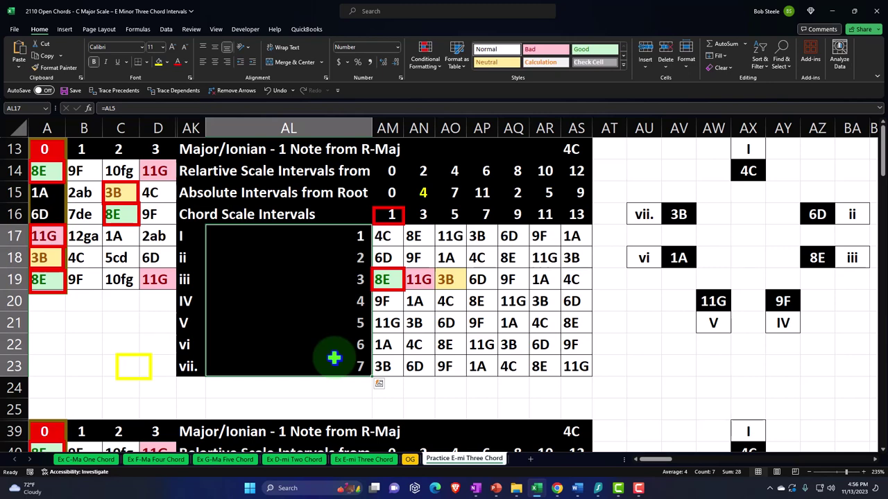
drag(187, 236, 182, 363)
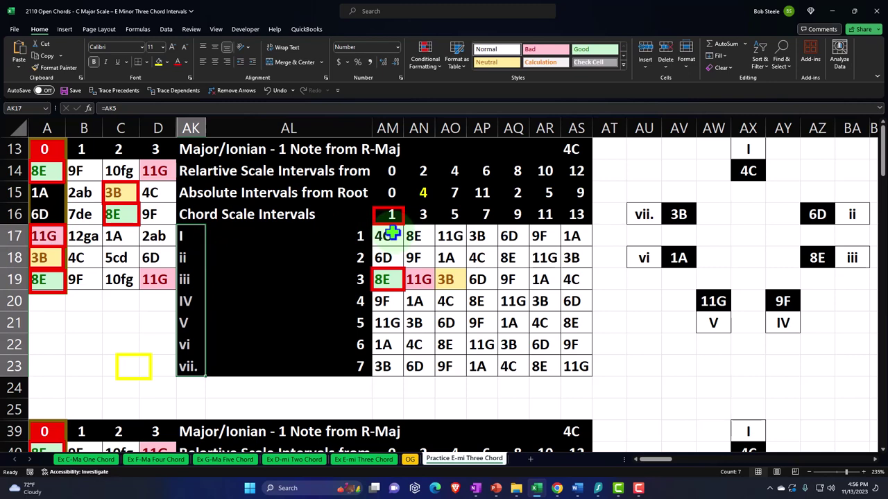
- Point out the major chord numerals I, IV and V in AK17, AK20 and AK21
click(197, 236)
click(195, 301)
click(196, 323)
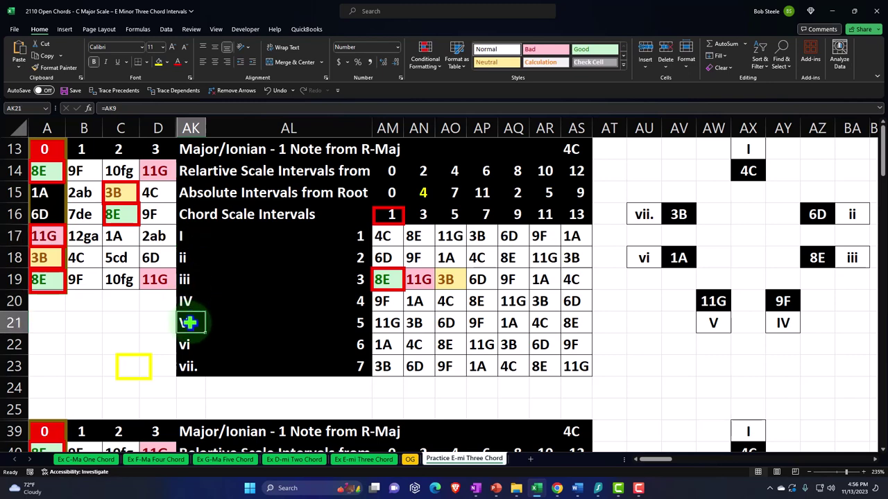
- Select the minor chord numerals ii, iii and vi in AK18, AK19 and AK22 together
click(192, 257)
ctrl+click(191, 279)
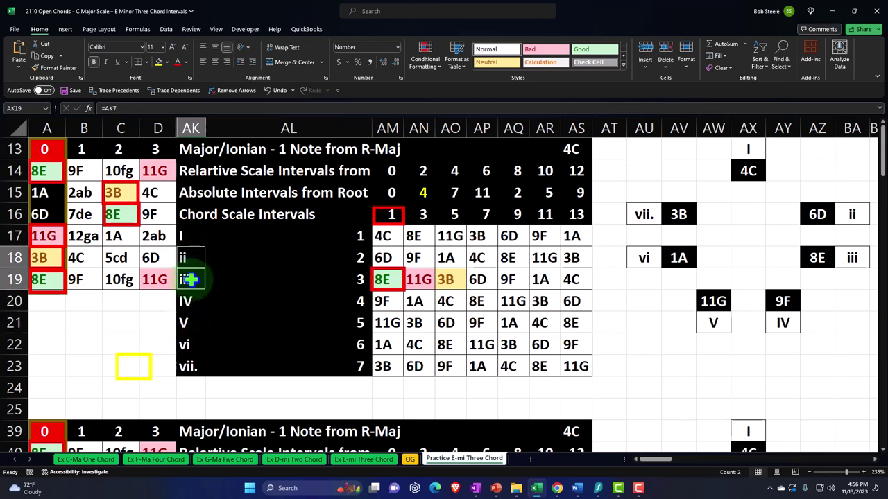
ctrl+click(194, 343)
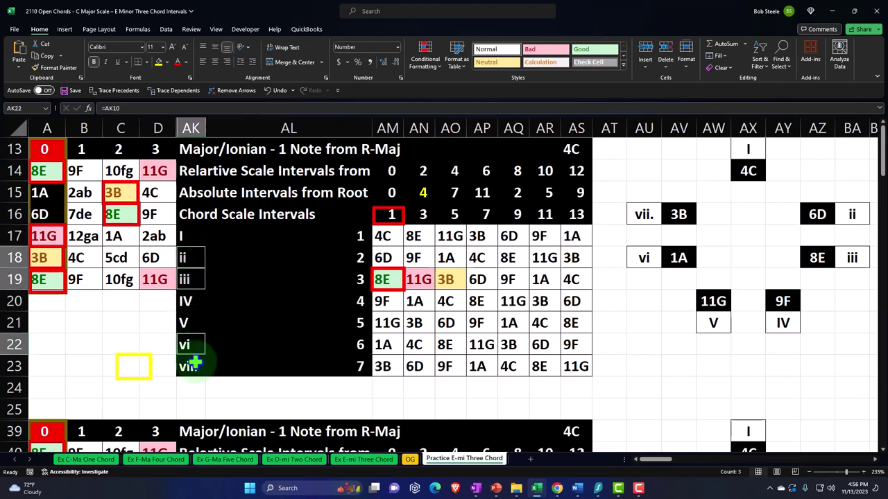